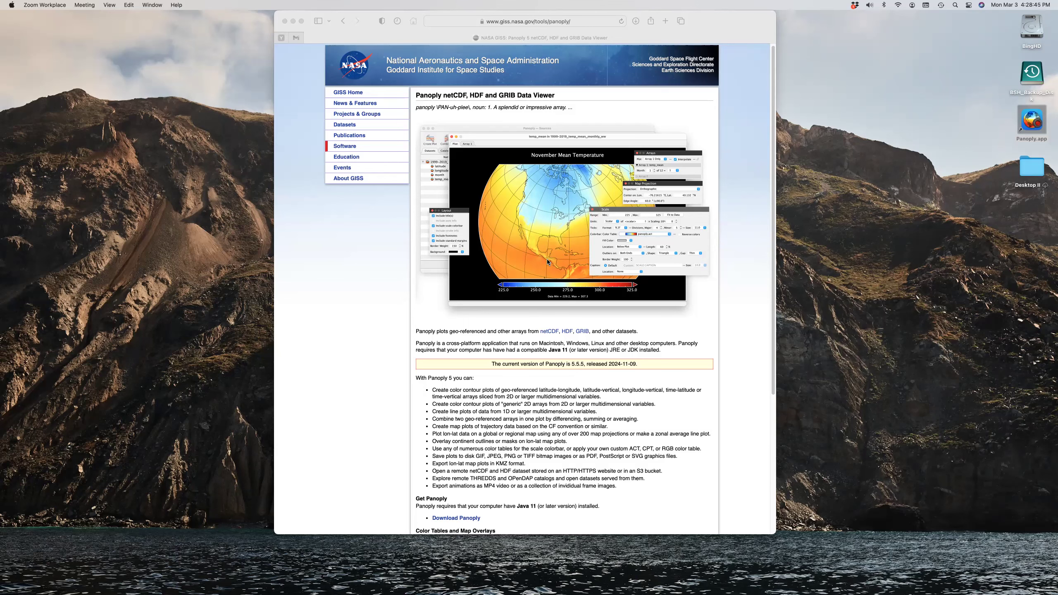
Open the Panoply download page from the links on the NASA GISS Panoply homepage
scroll(548, 261, down, 5)
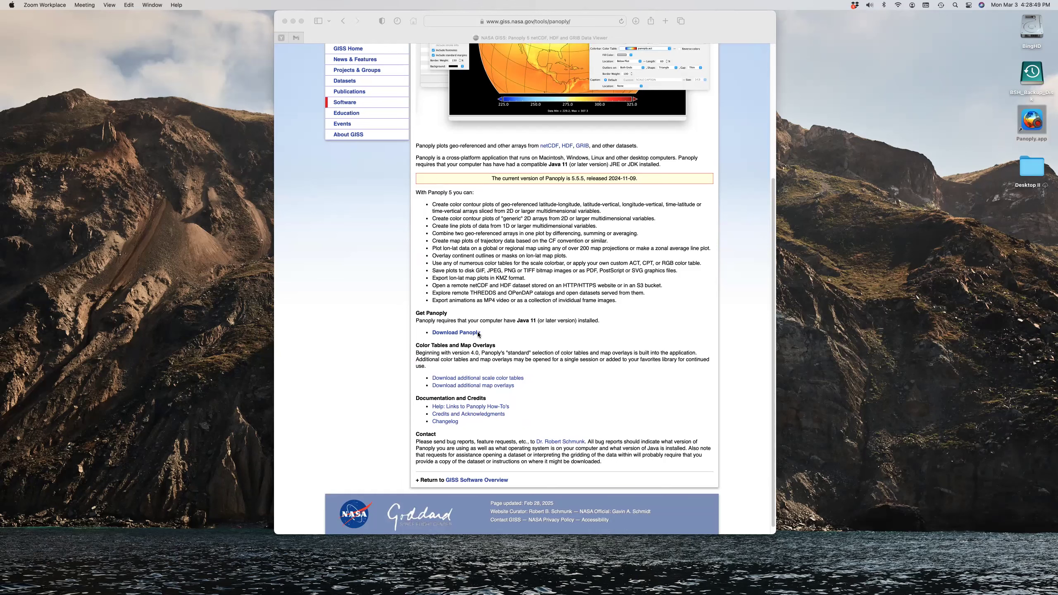
scroll(521, 326, down, 1)
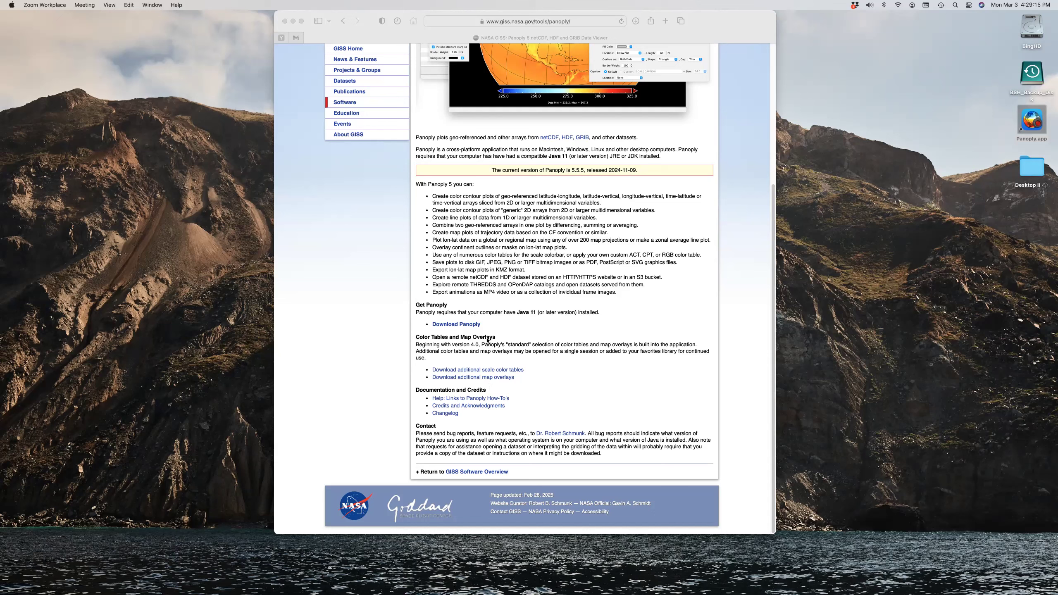
click(468, 324)
click(468, 324)
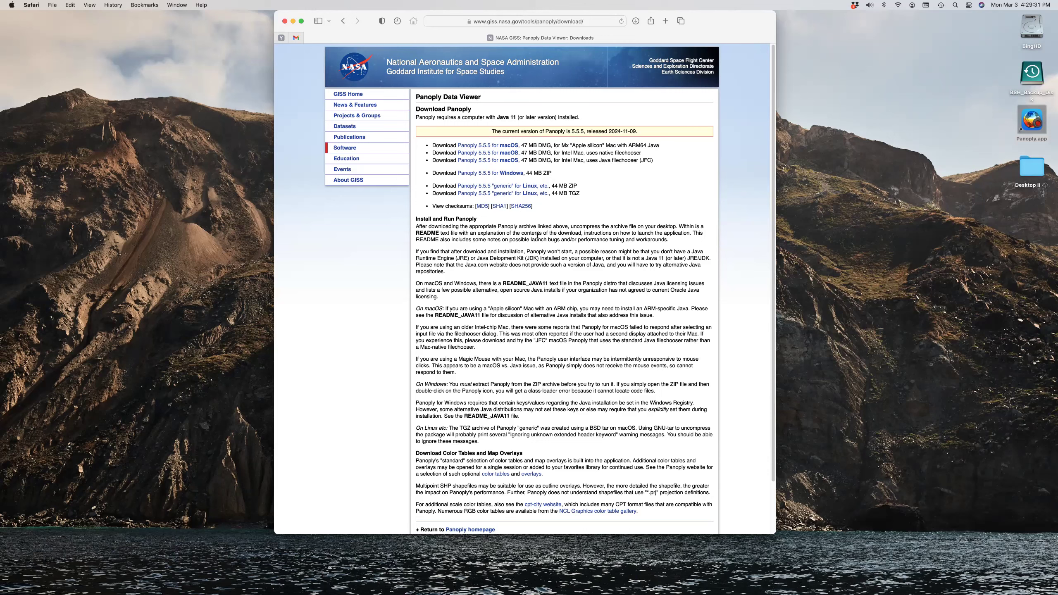
Launch Panoply and open the dataset Pre-Industrial_Control.select.aij.nc, keeping the dataset info pane shown
click(1031, 121)
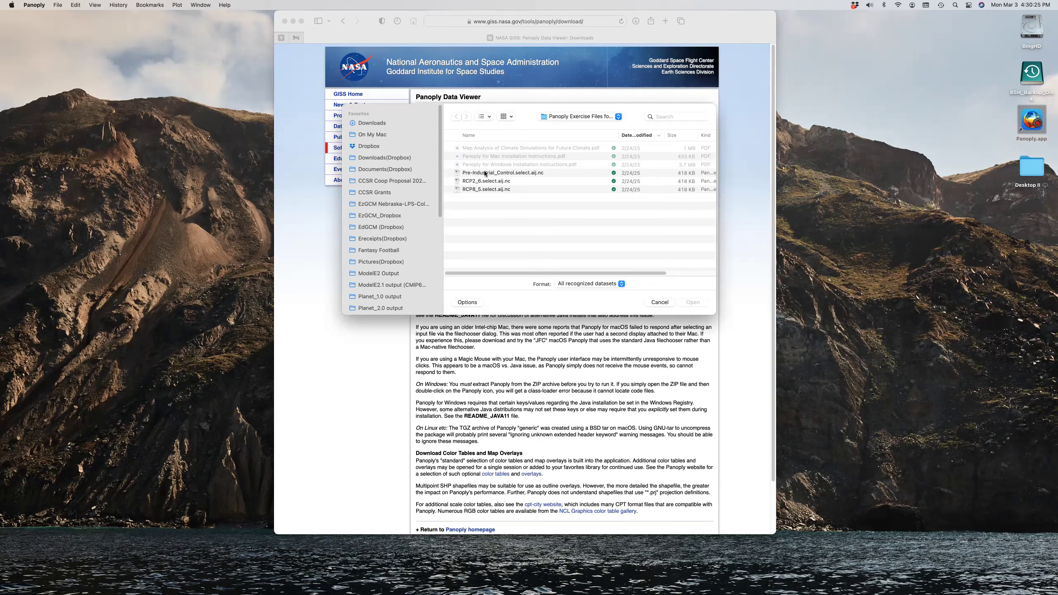
scroll(505, 174, right, 2)
double_click(516, 172)
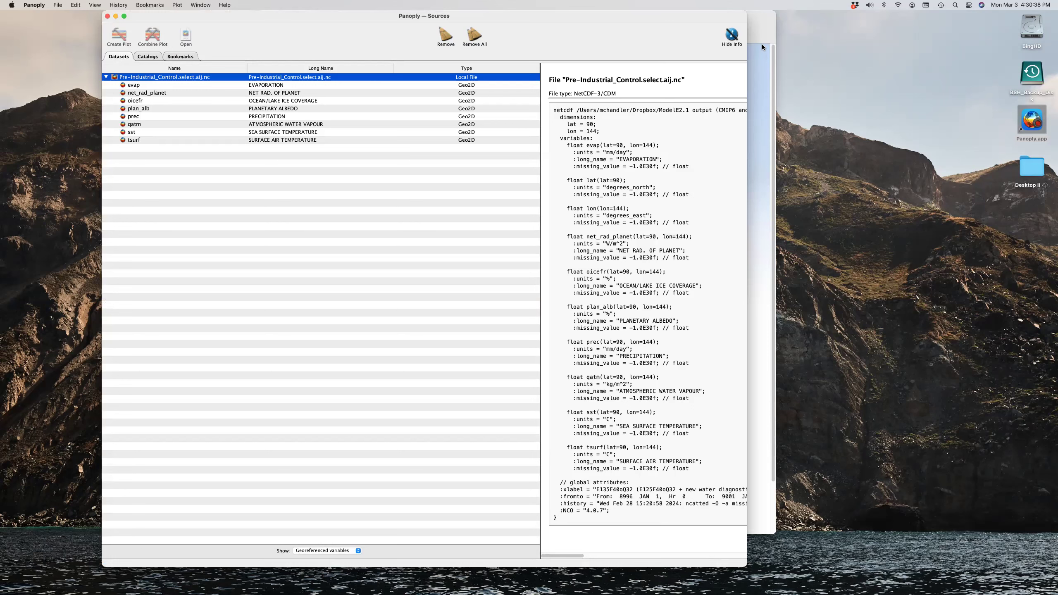
click(733, 36)
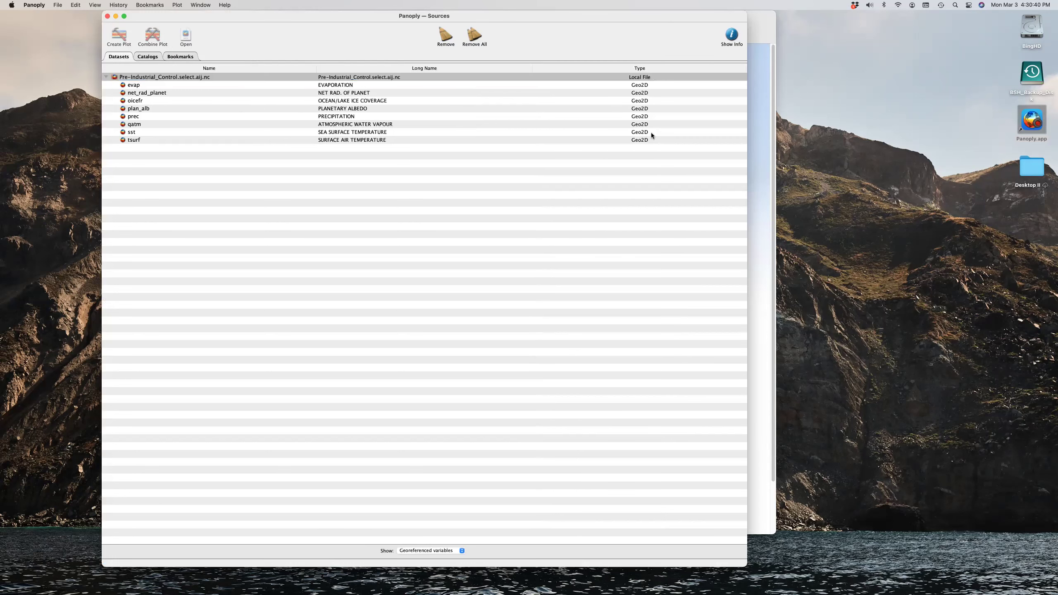
click(728, 36)
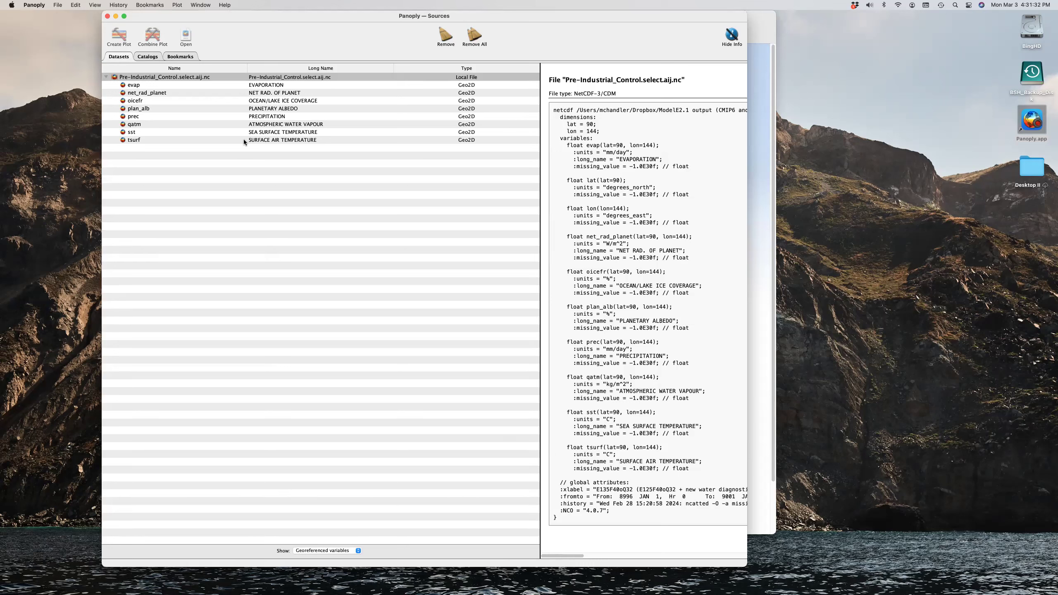
Create a georeferenced Longitude-Latitude color contour plot of the tsurf variable from the Pre-Industrial_Control dataset
double_click(265, 140)
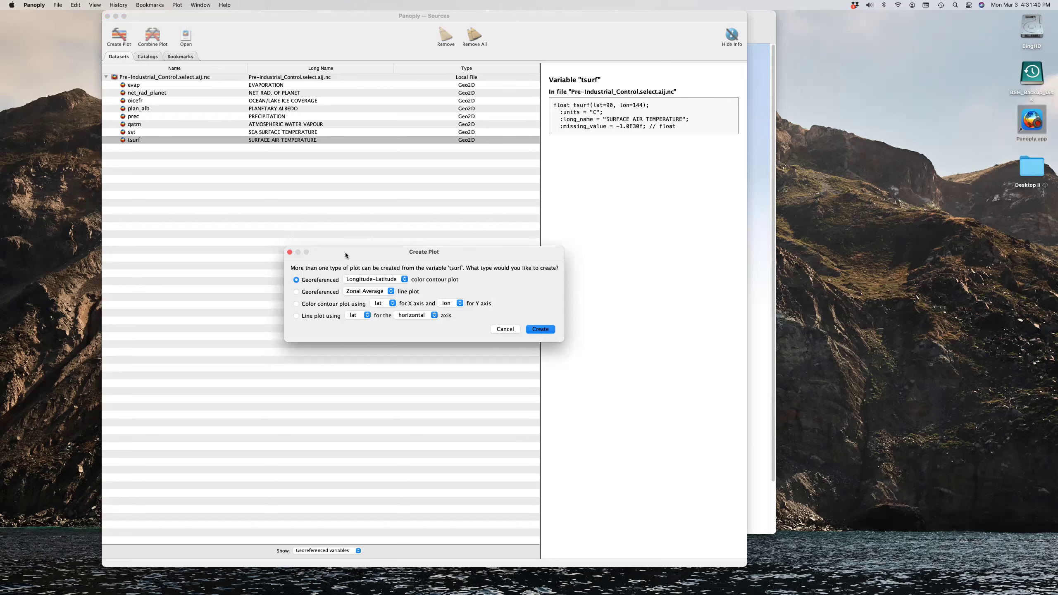
drag(345, 252, 355, 207)
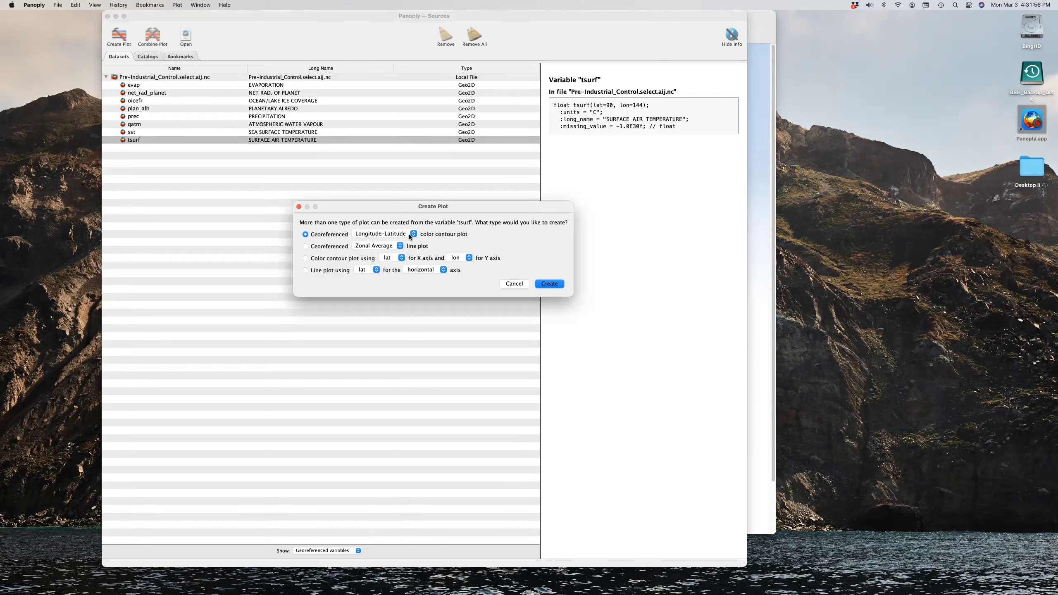
click(550, 284)
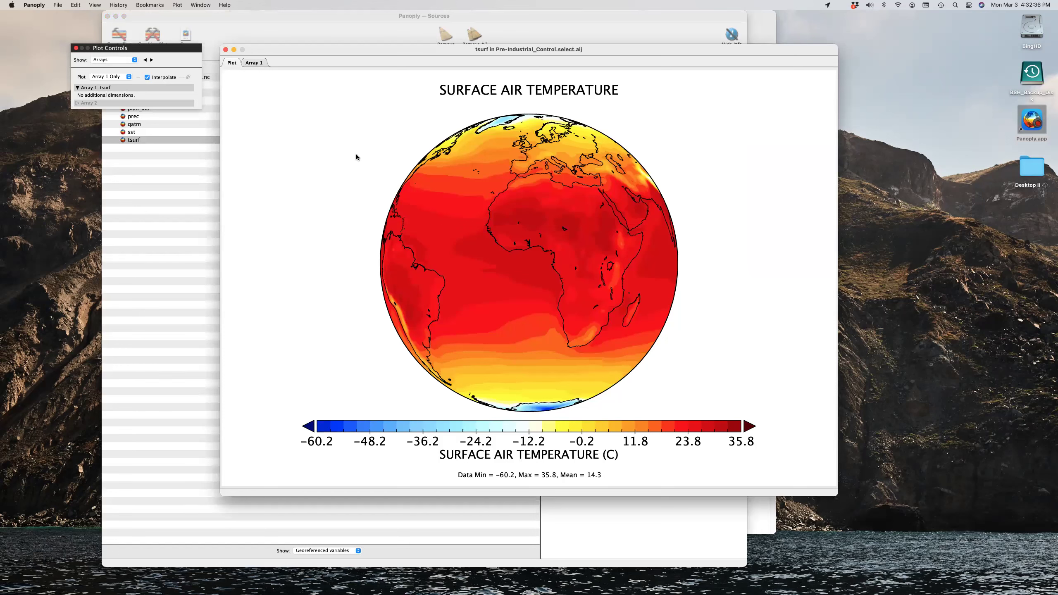
Set the surface air temperature plot's map projection to Robinson and save the plot settings as preferences
drag(182, 49, 201, 51)
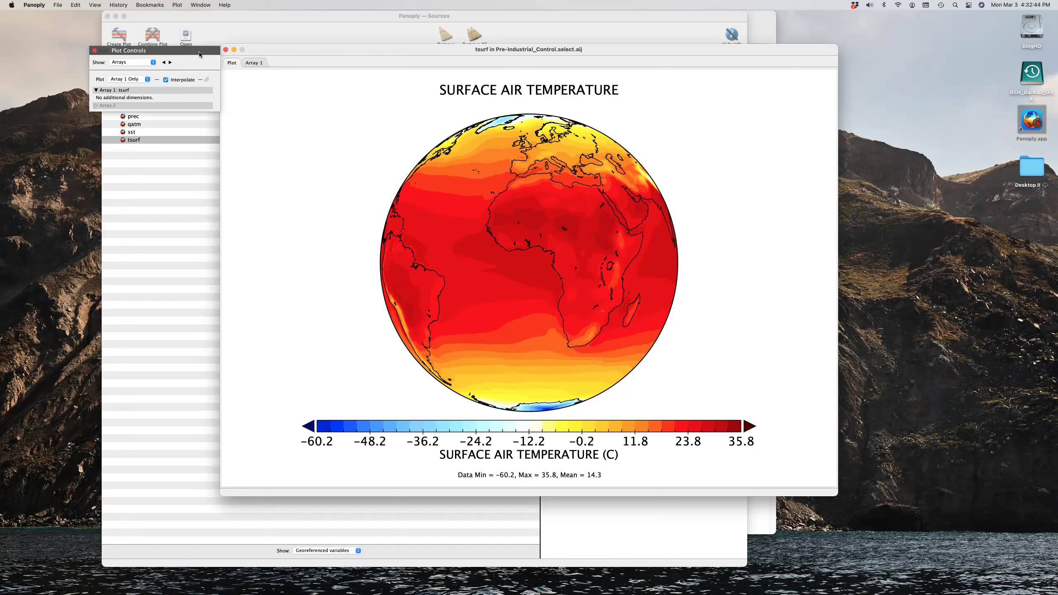
click(152, 63)
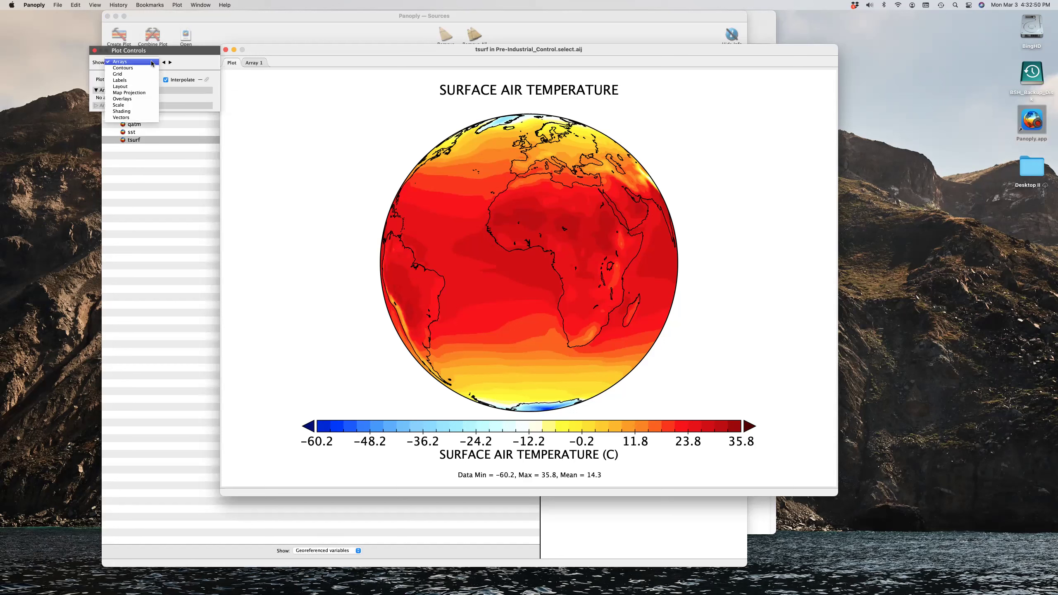
click(138, 92)
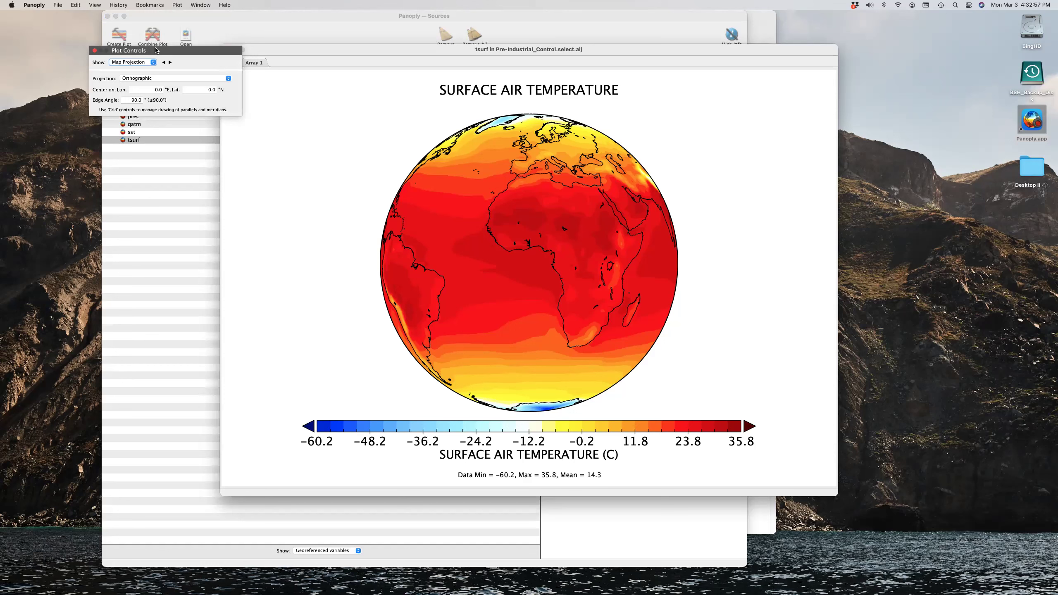
click(163, 78)
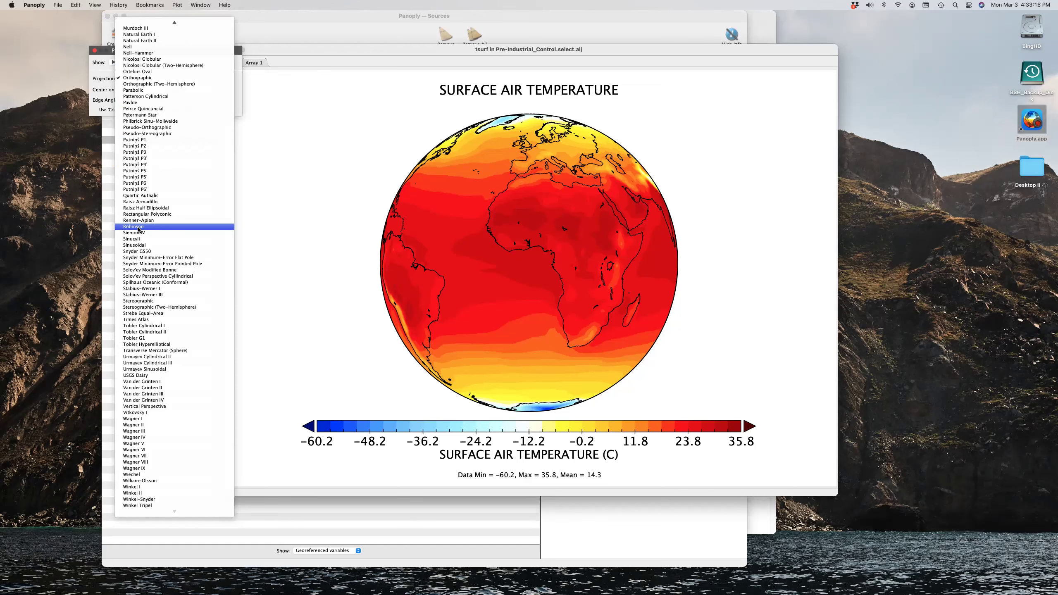
click(138, 227)
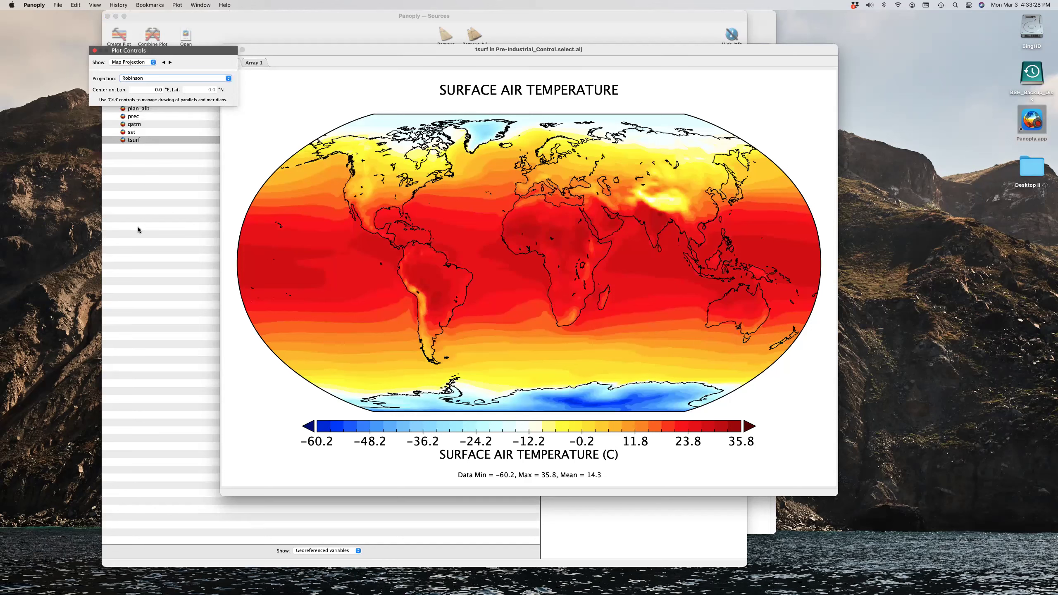
click(177, 5)
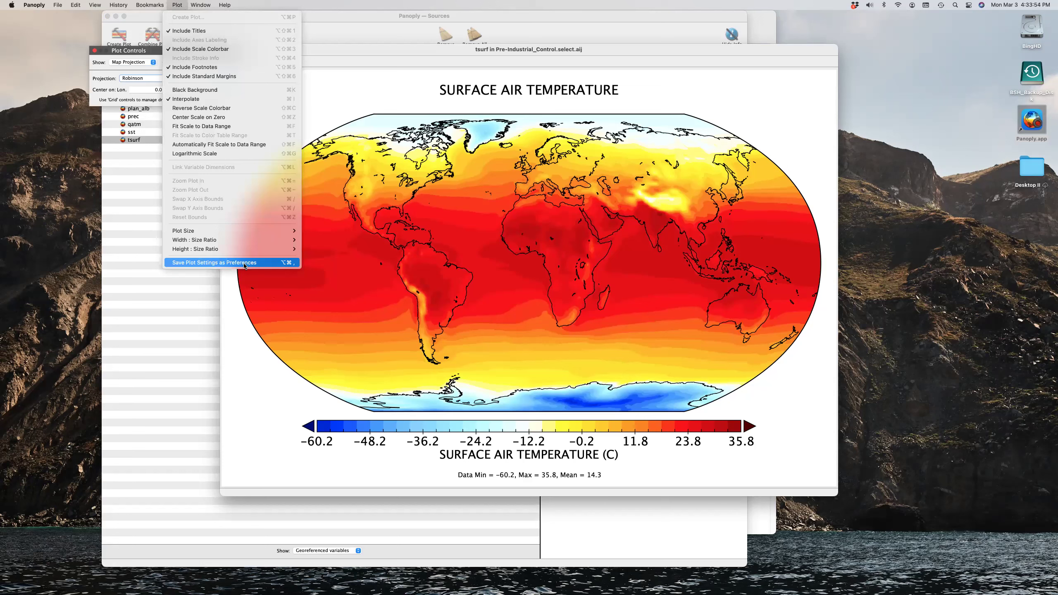
click(245, 262)
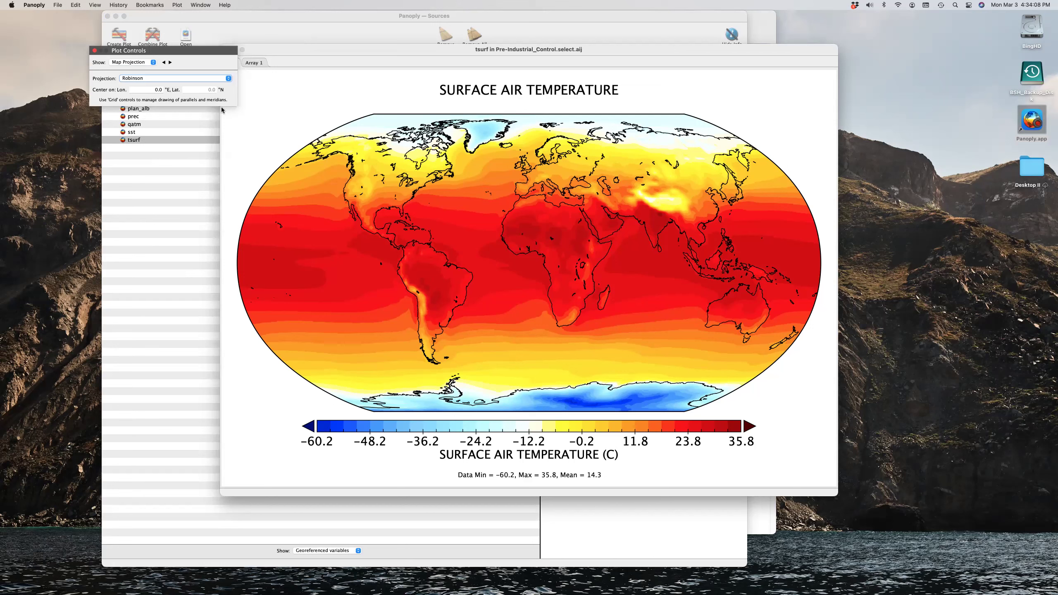
Show the Arrays settings in Plot Controls and move the Pre-Industrial_Control plot window clear of the dataset list
click(152, 63)
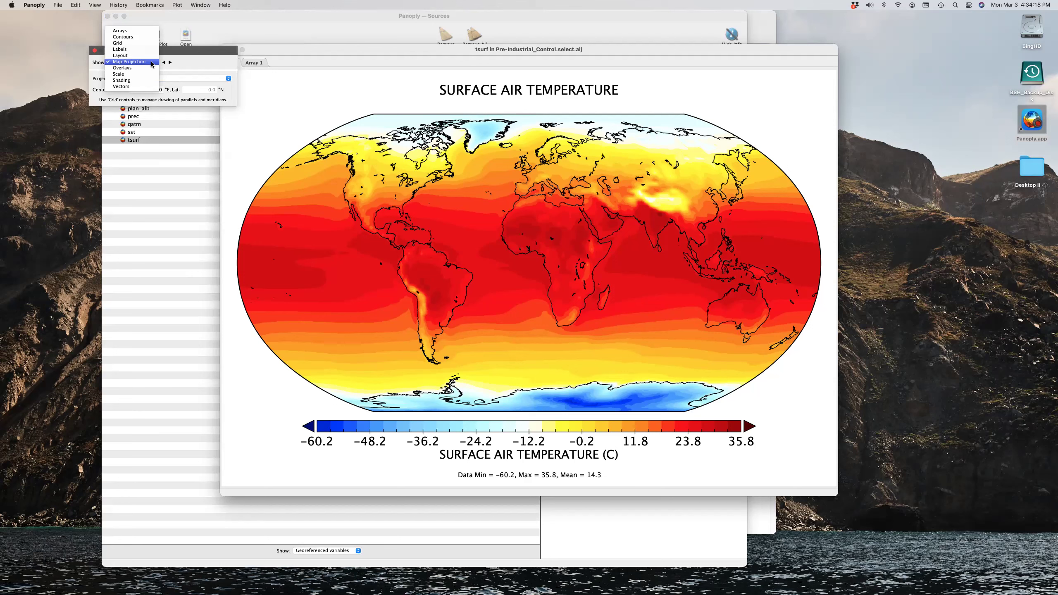
click(130, 32)
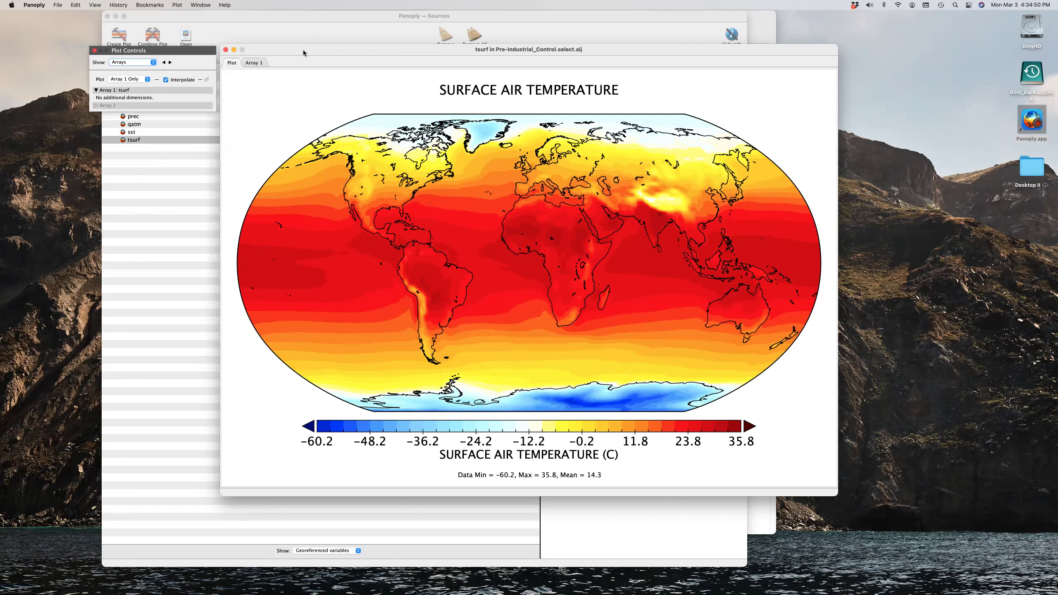
drag(303, 53, 439, 53)
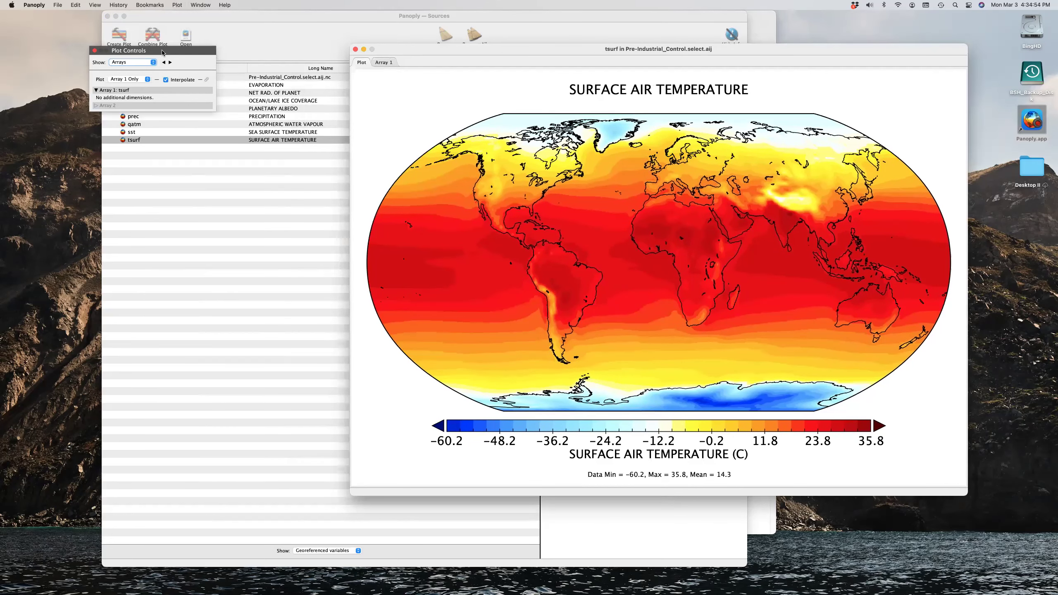
Return to the Sources window and open the additional dataset RCP8_5.select.aij.nc
click(265, 34)
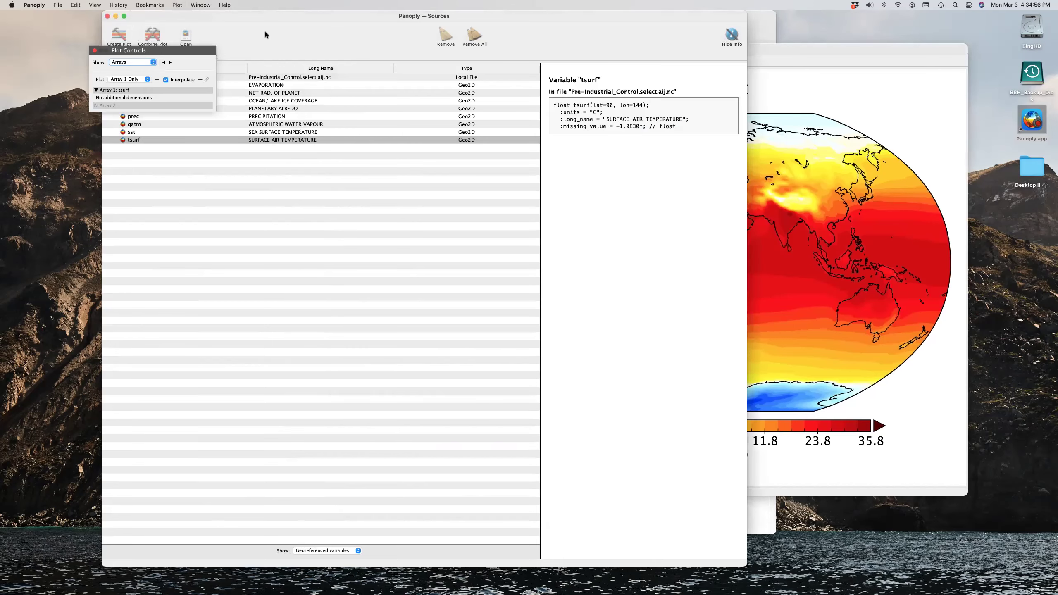
click(58, 5)
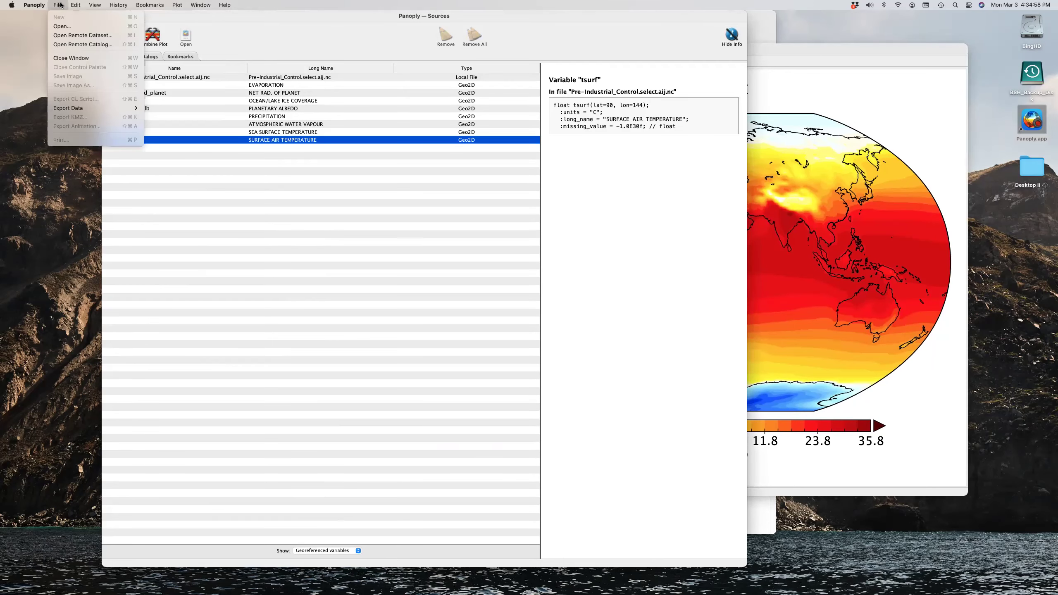
click(59, 26)
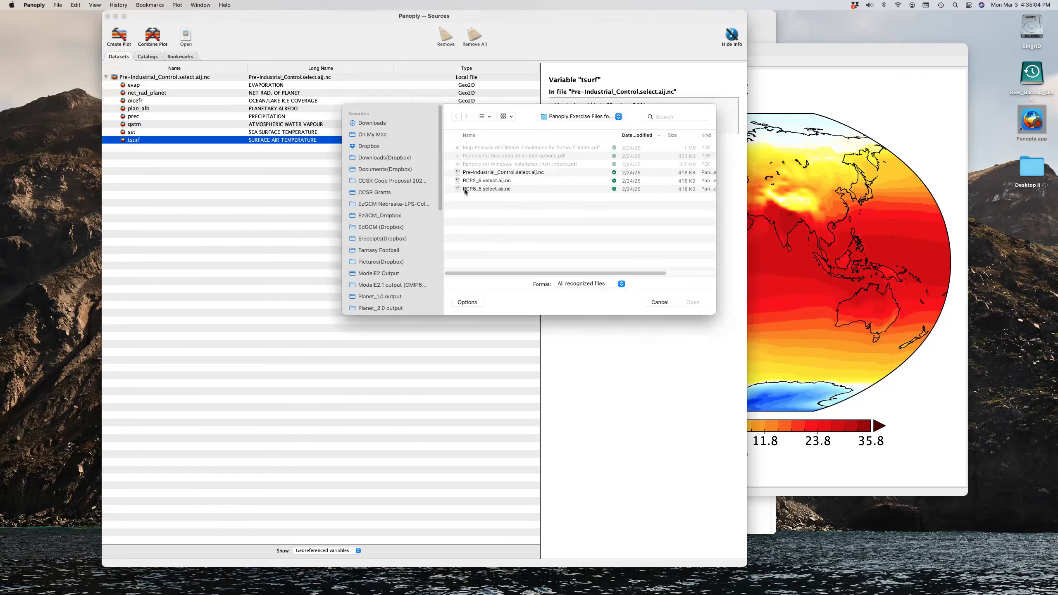
double_click(496, 189)
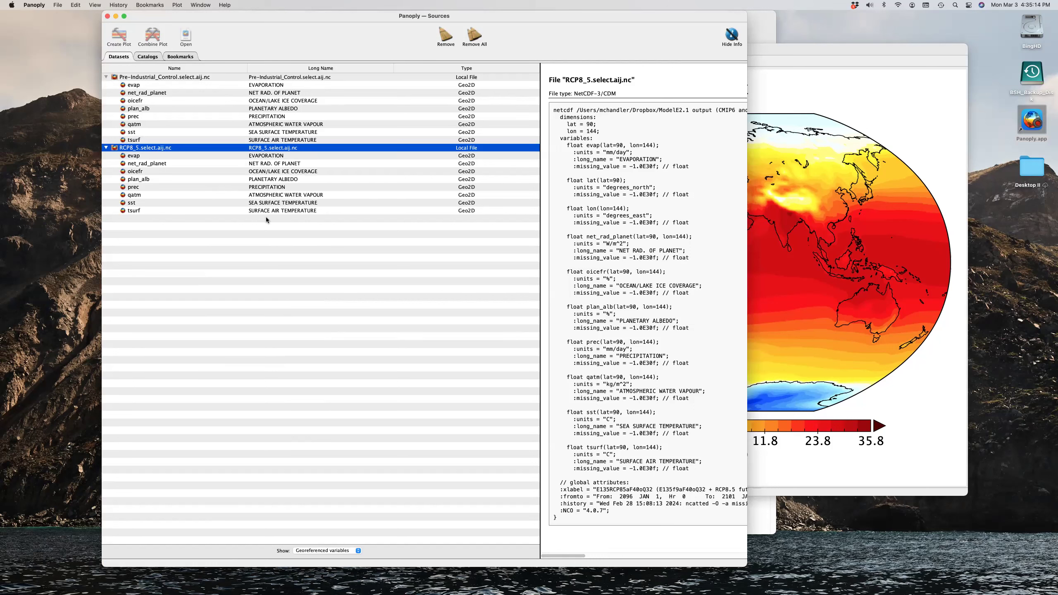
Create a georeferenced Longitude-Latitude color contour plot of tsurf from RCP8_5.select.aij.nc and reposition its window and Plot Controls
click(276, 211)
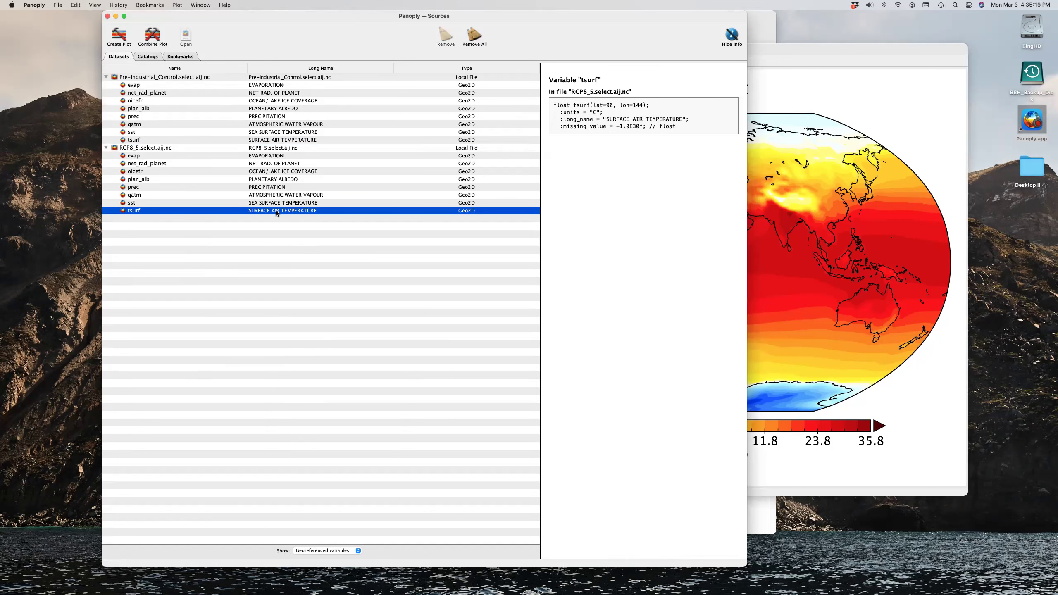
double_click(276, 210)
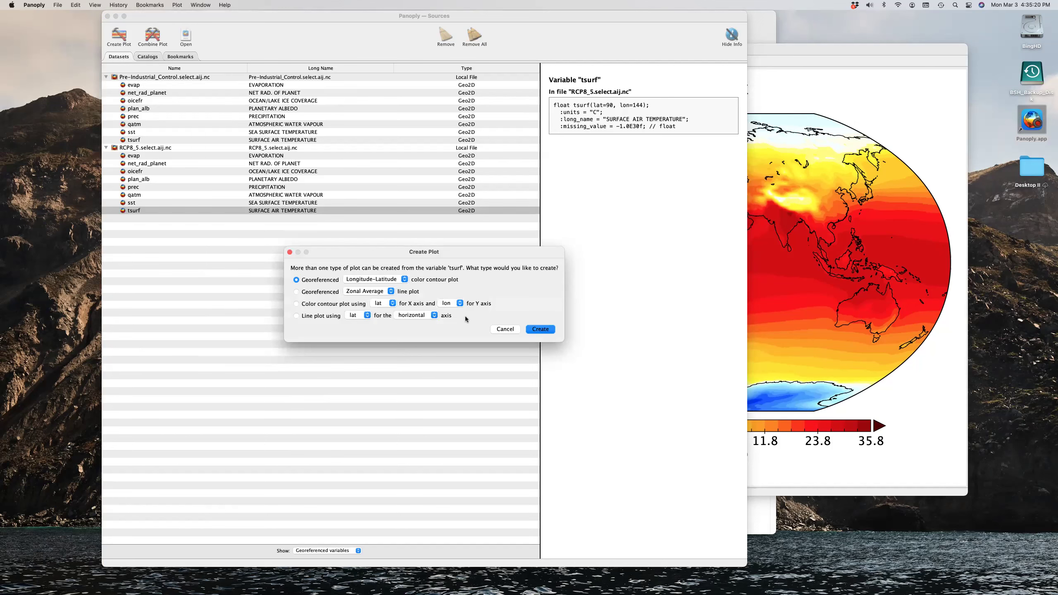
click(540, 329)
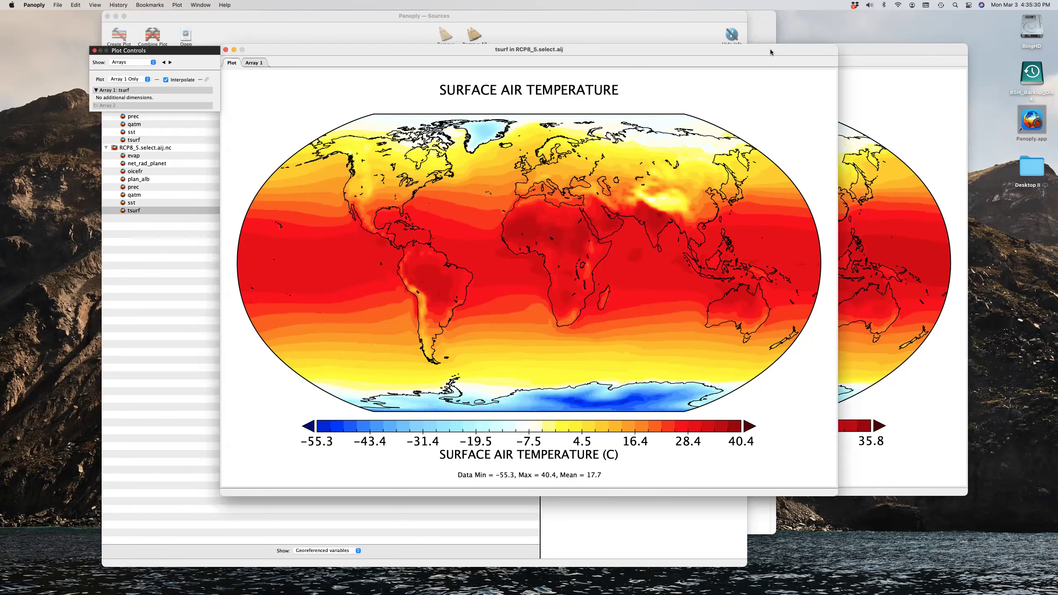
drag(771, 50, 760, 49)
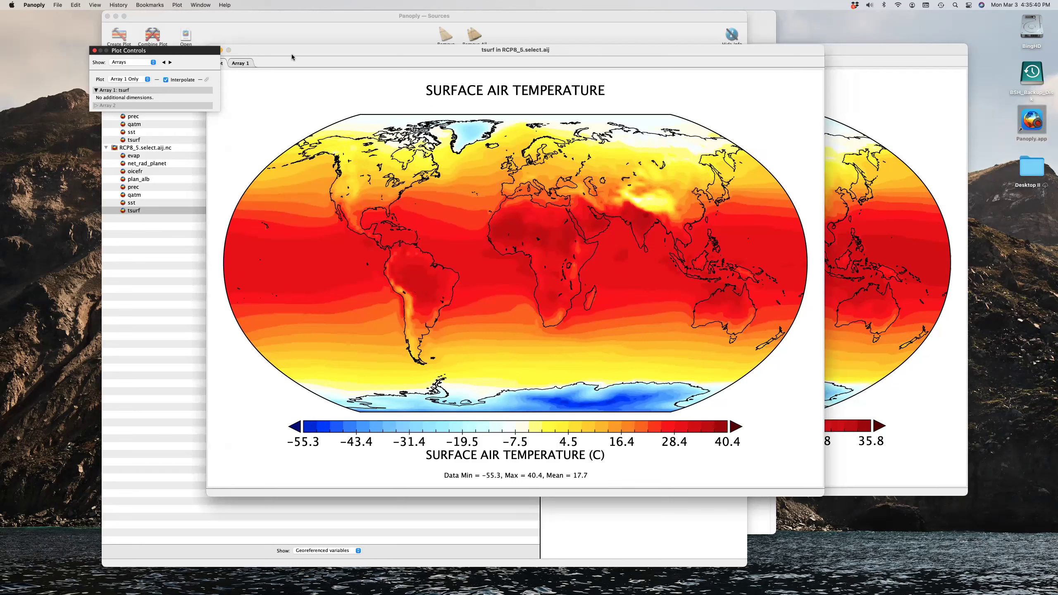
drag(199, 50, 175, 50)
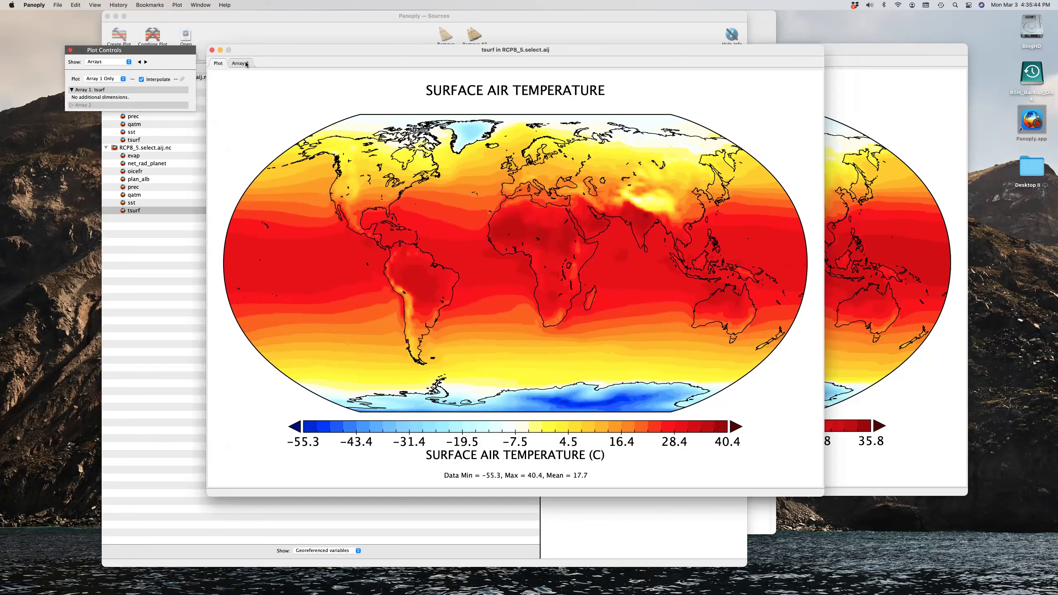
Examine the Array 1 data tables behind the RCP8_5 and Pre-Industrial_Control surface air temperature plots
click(246, 64)
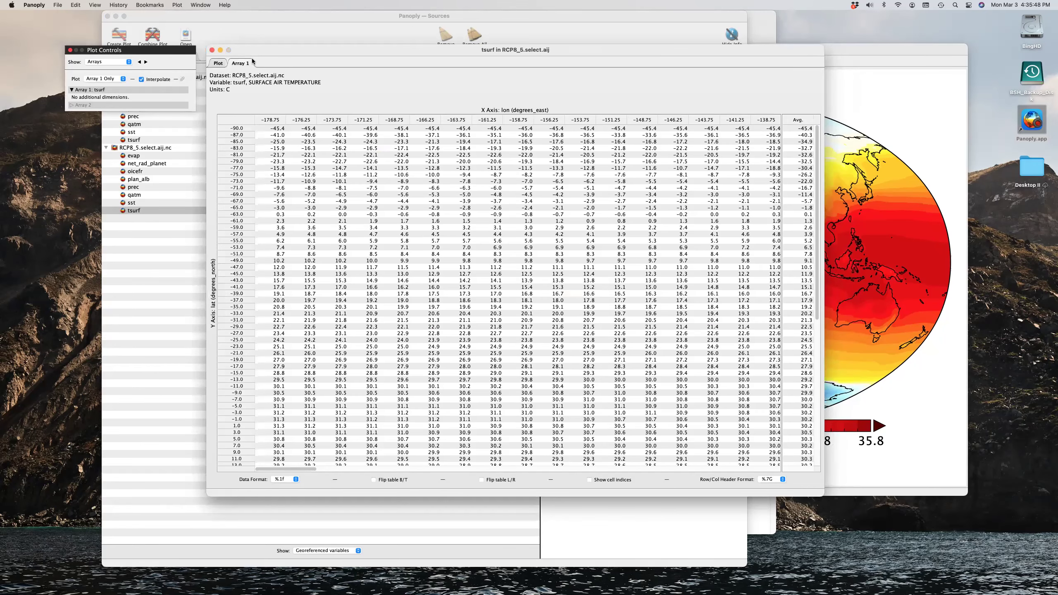
click(215, 65)
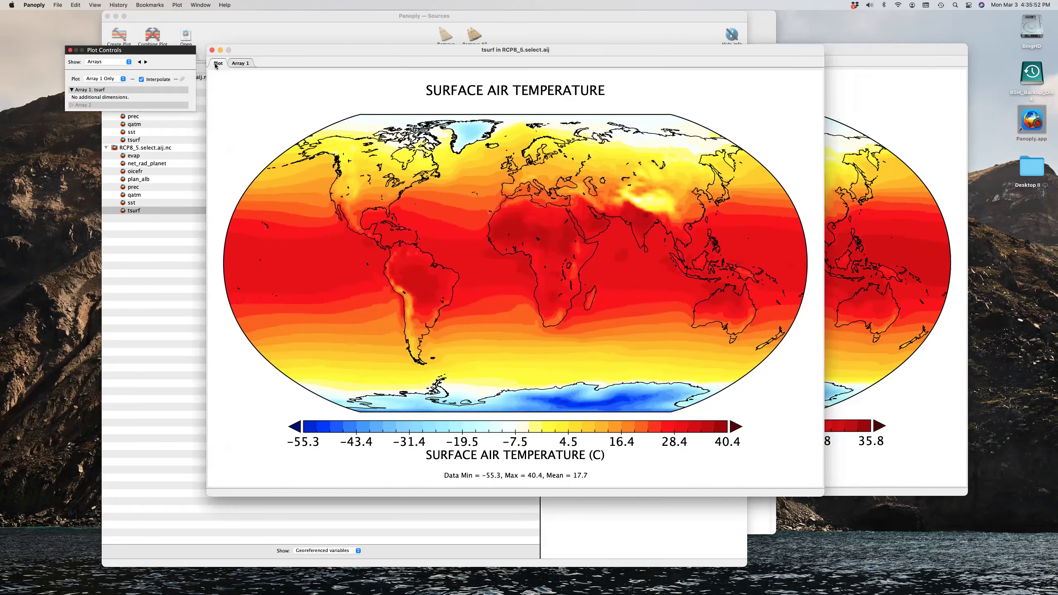
click(886, 83)
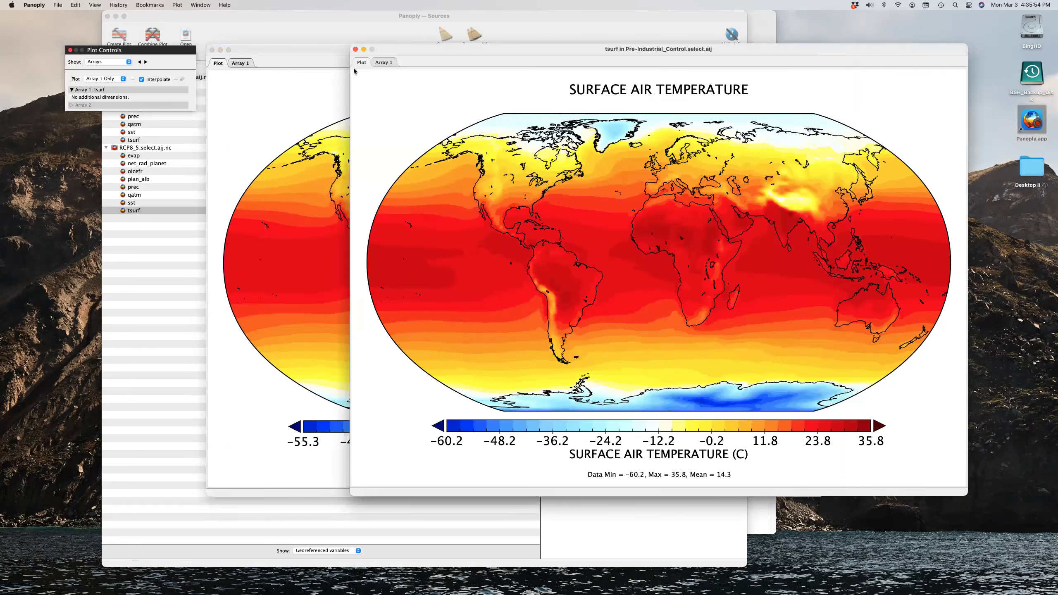
click(382, 62)
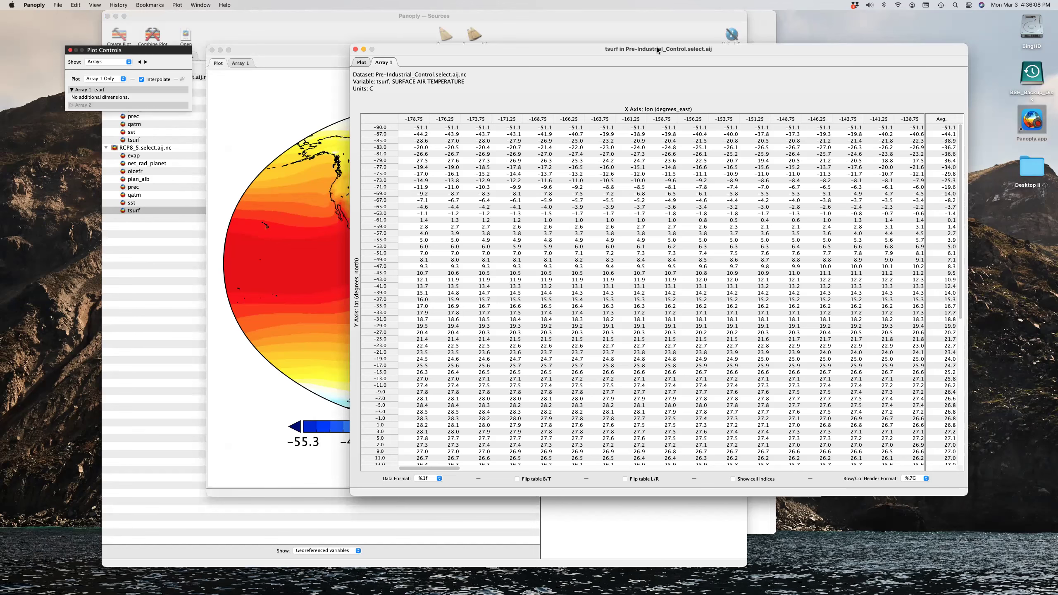
click(309, 49)
click(869, 81)
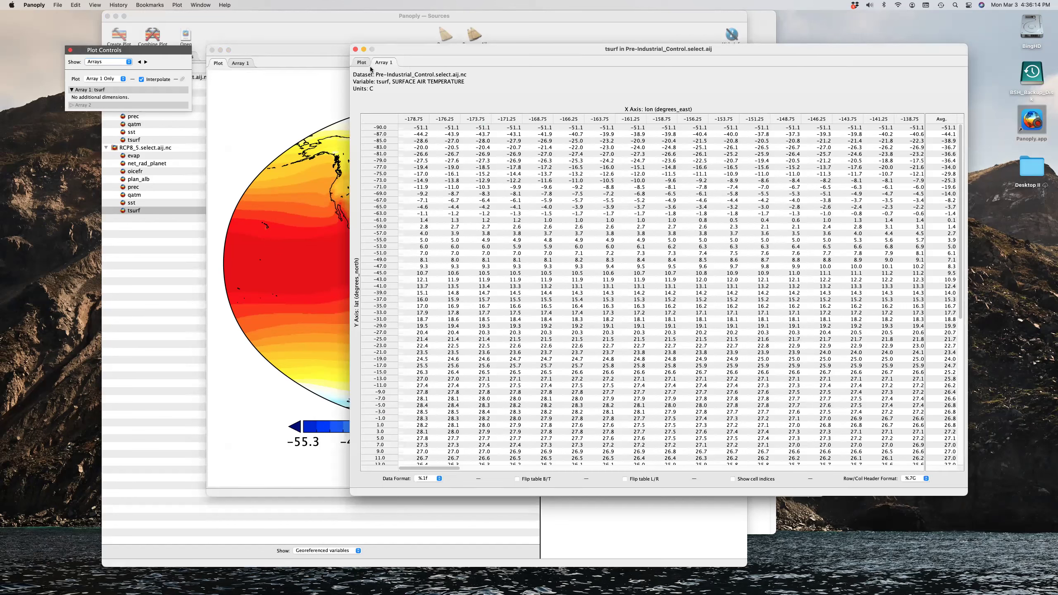
drag(152, 52, 260, 51)
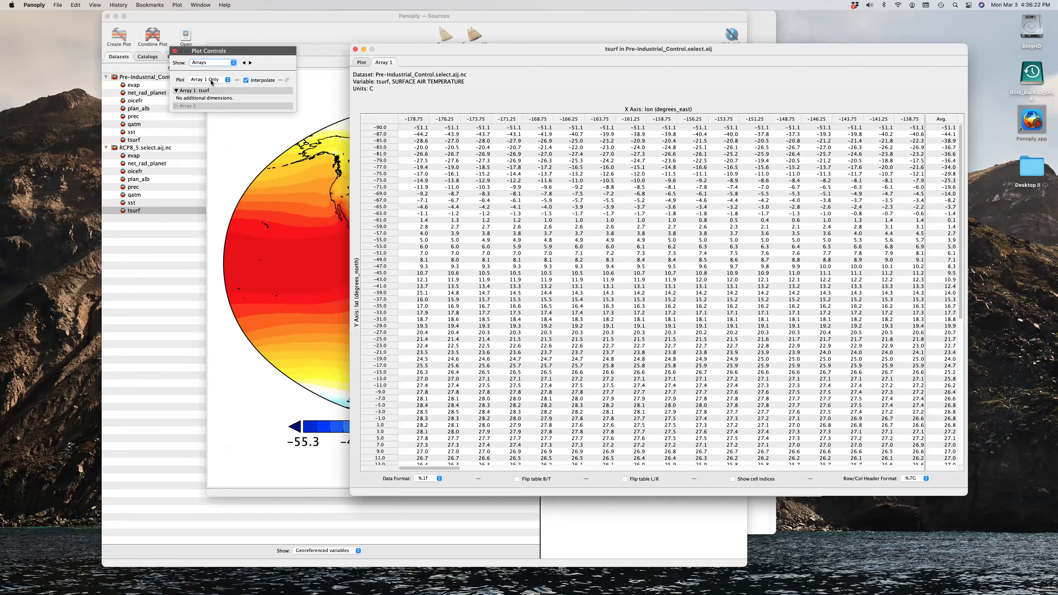
Close the RCP8_5 tsurf plot, show the Pre-Industrial_Control map again and move Plot Controls clear of the dataset list
click(295, 123)
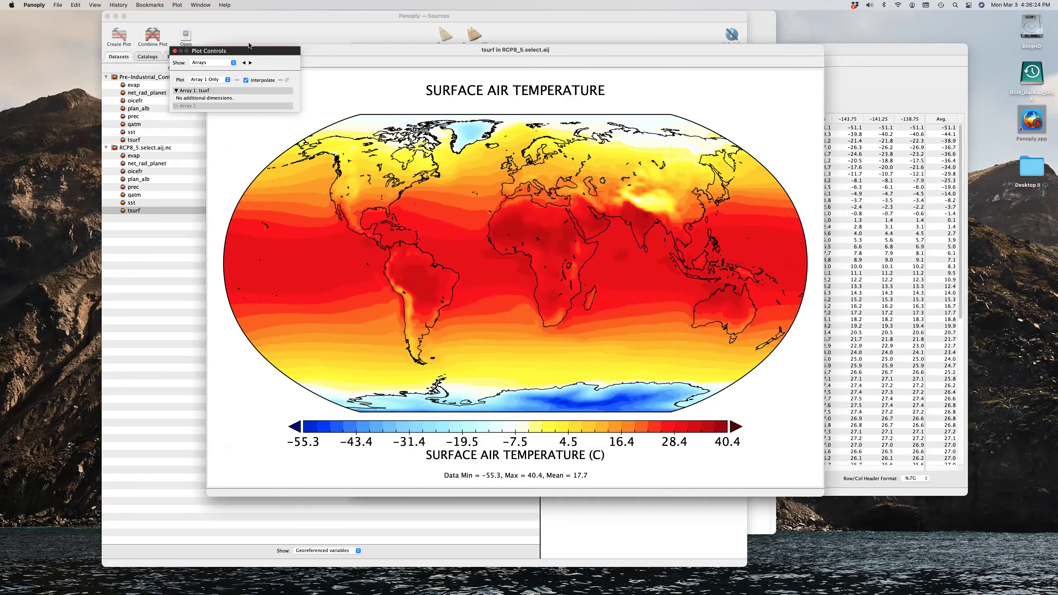
drag(260, 51, 149, 47)
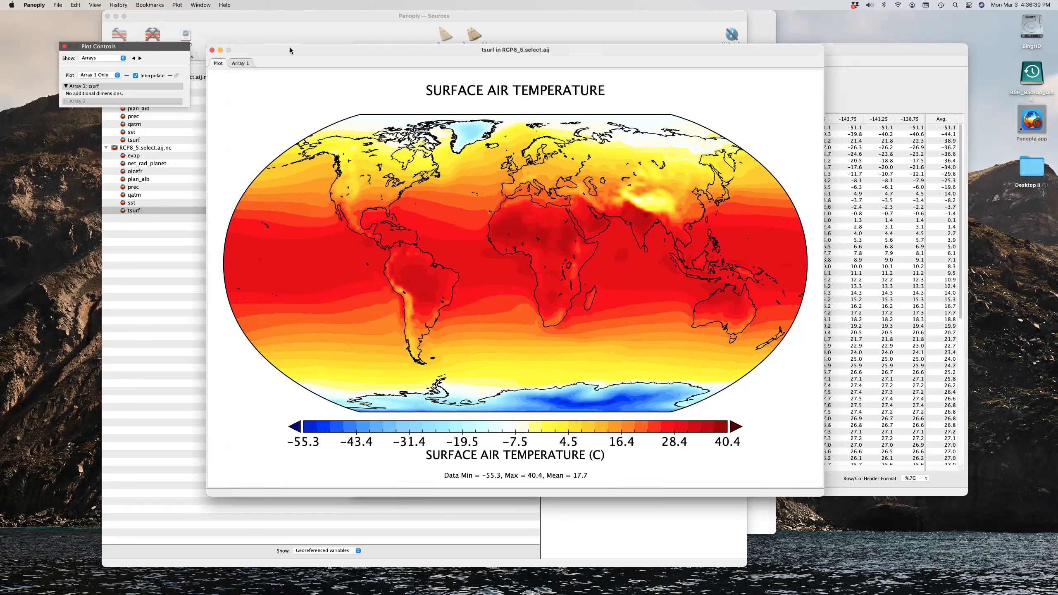
click(213, 50)
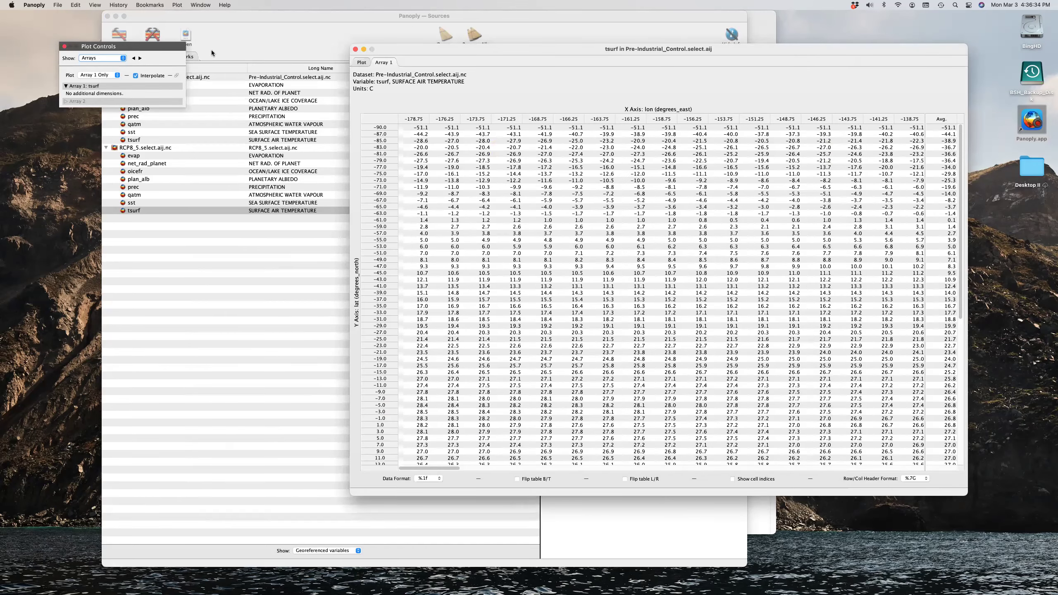
click(362, 62)
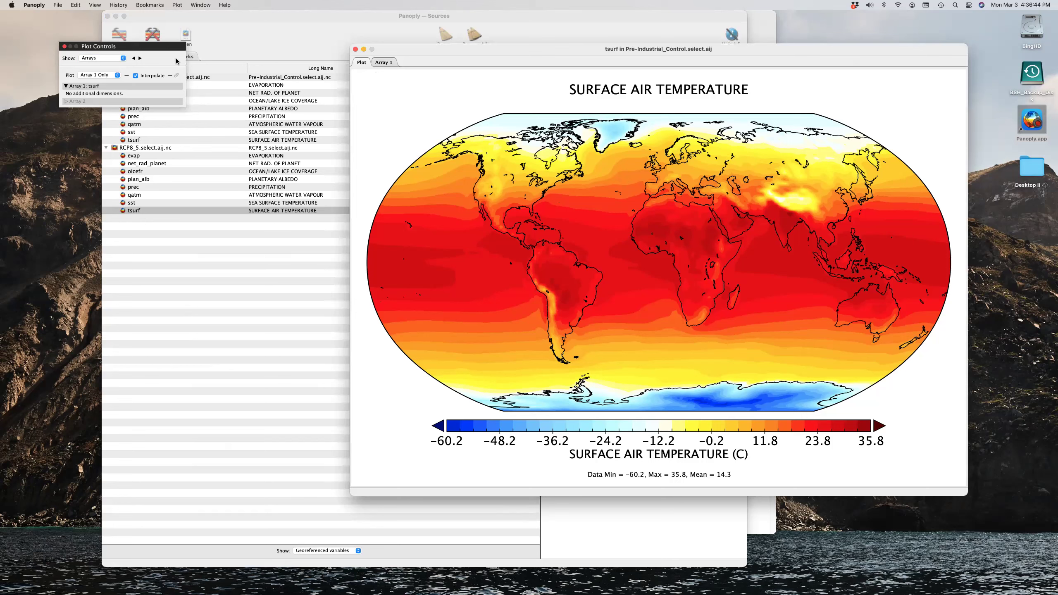
drag(171, 45, 295, 278)
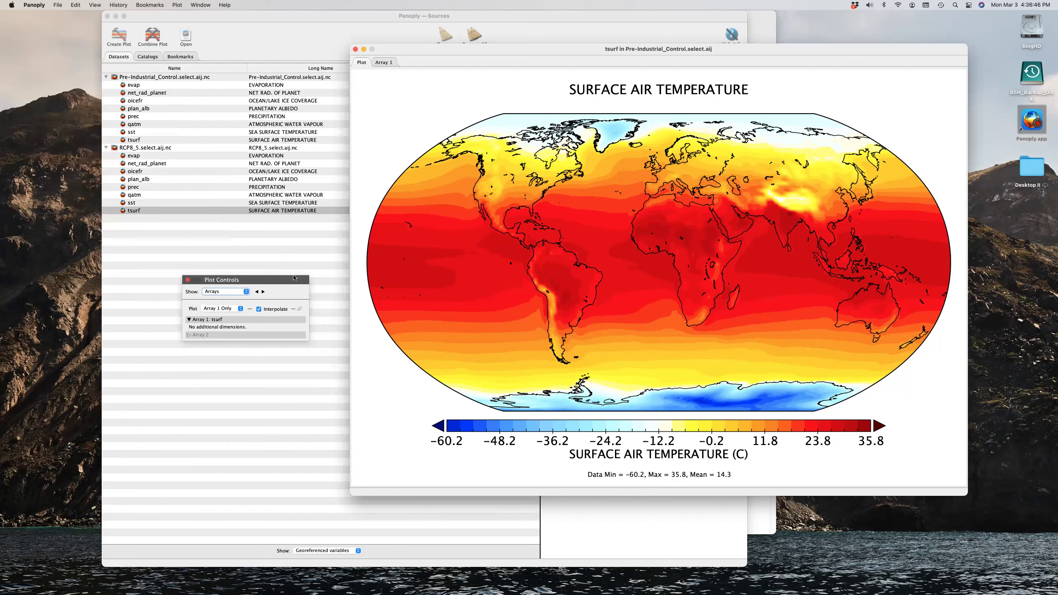
Combine the selected tsurf variable of RCP8_5.select.aij.nc into the existing plot tsurf in Pre-Industrial_Control.select.aij
click(182, 231)
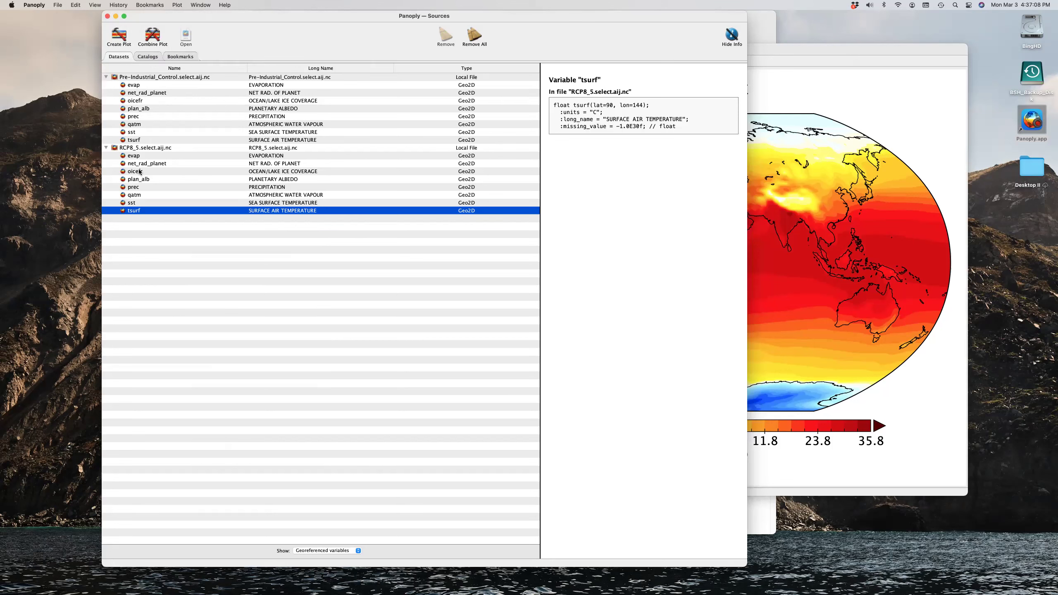
click(152, 35)
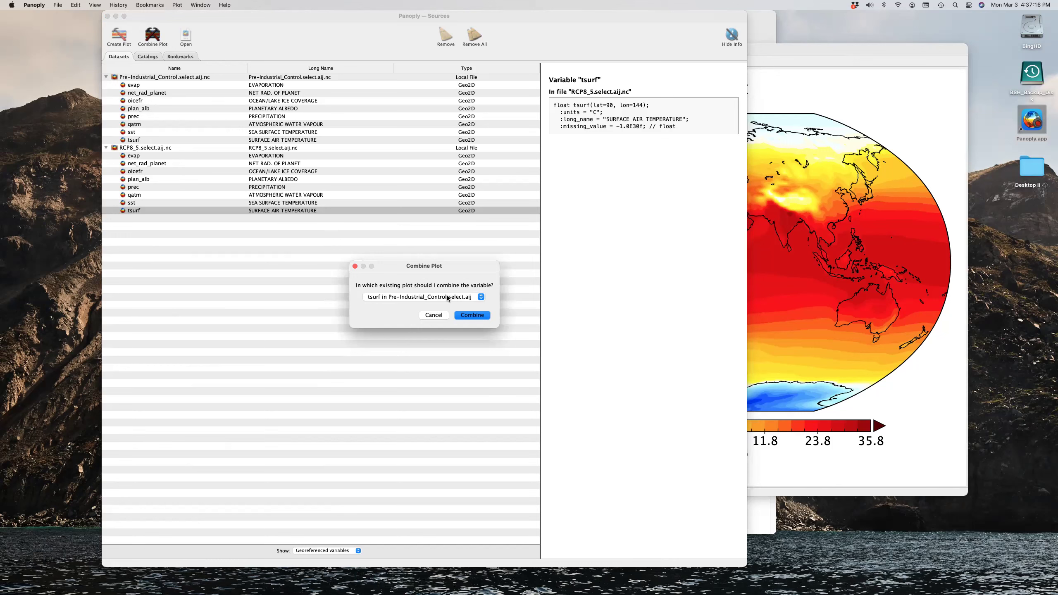
click(480, 297)
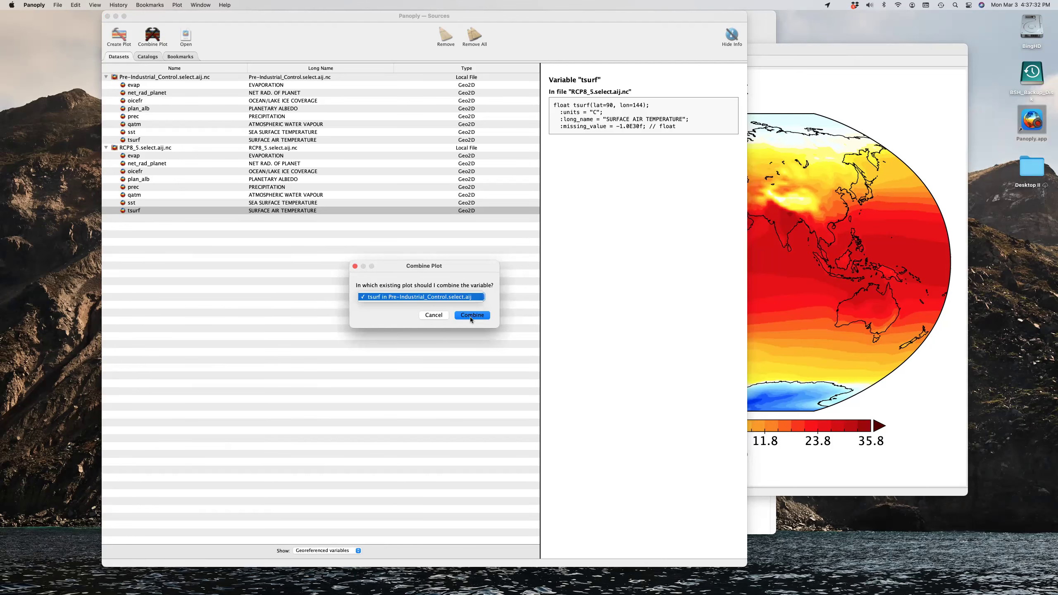
click(473, 315)
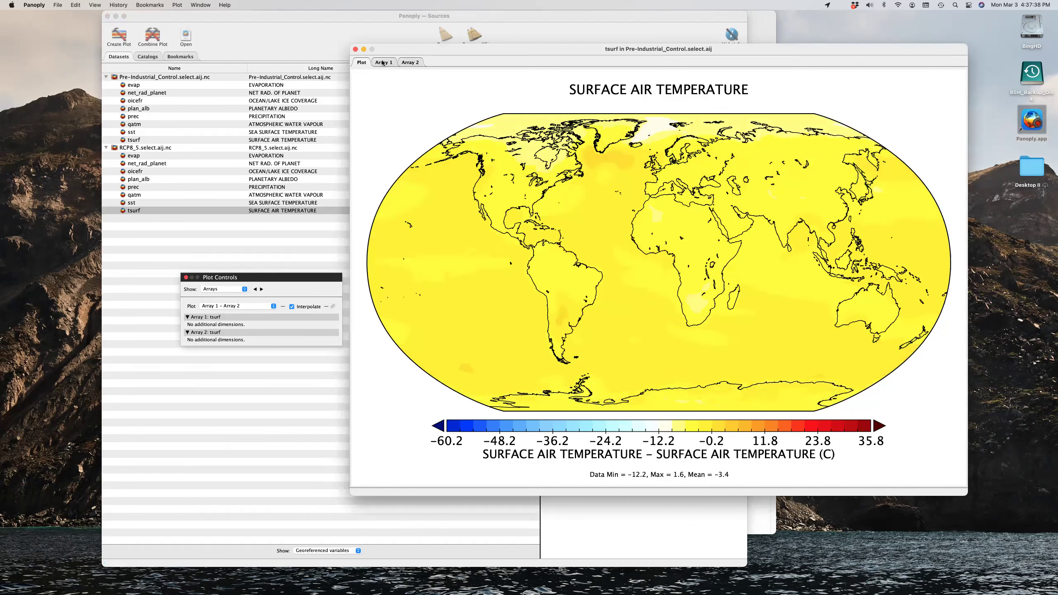
Check which dataset feeds Array 1 and Array 2 of the combined plot and return to its map
drag(455, 49, 451, 50)
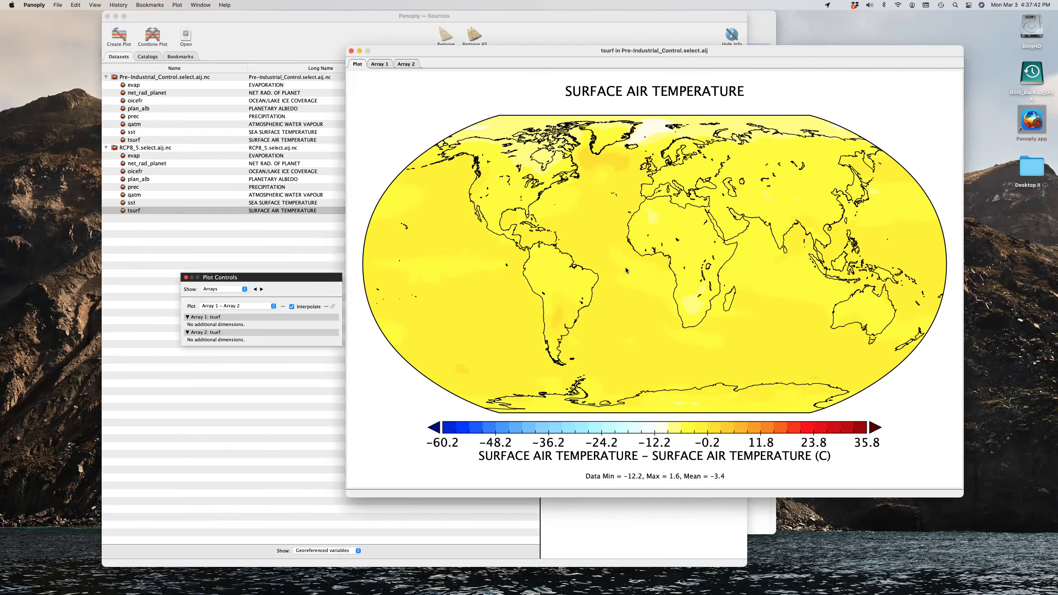
click(379, 64)
click(415, 65)
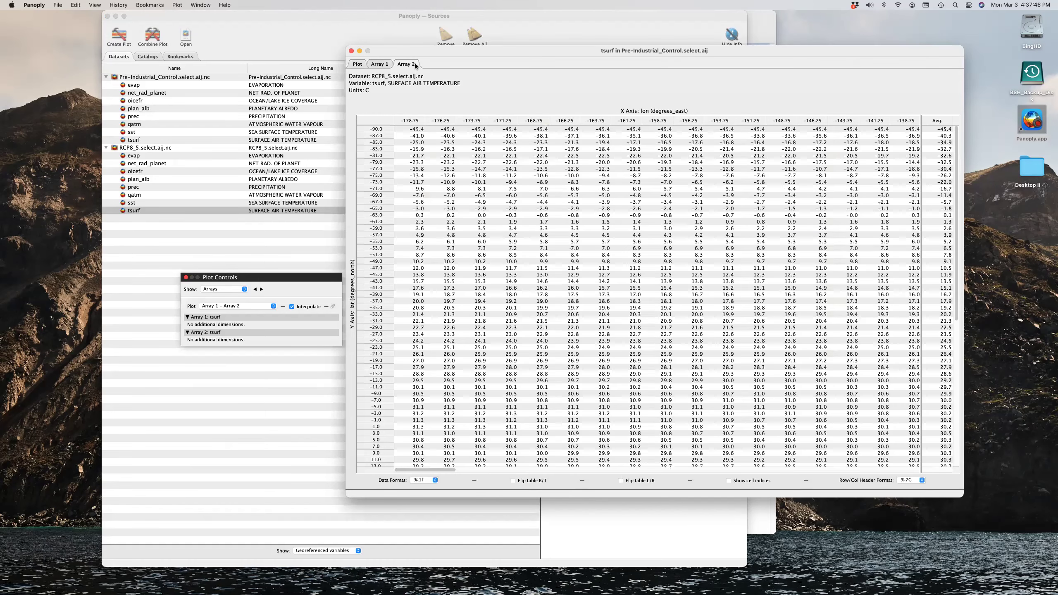
click(382, 64)
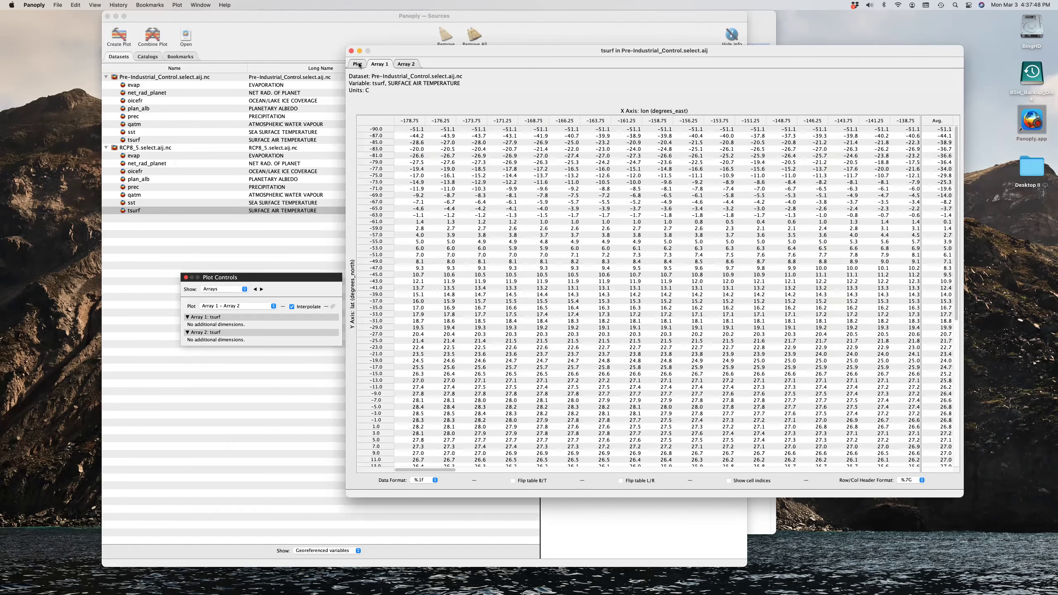
click(357, 65)
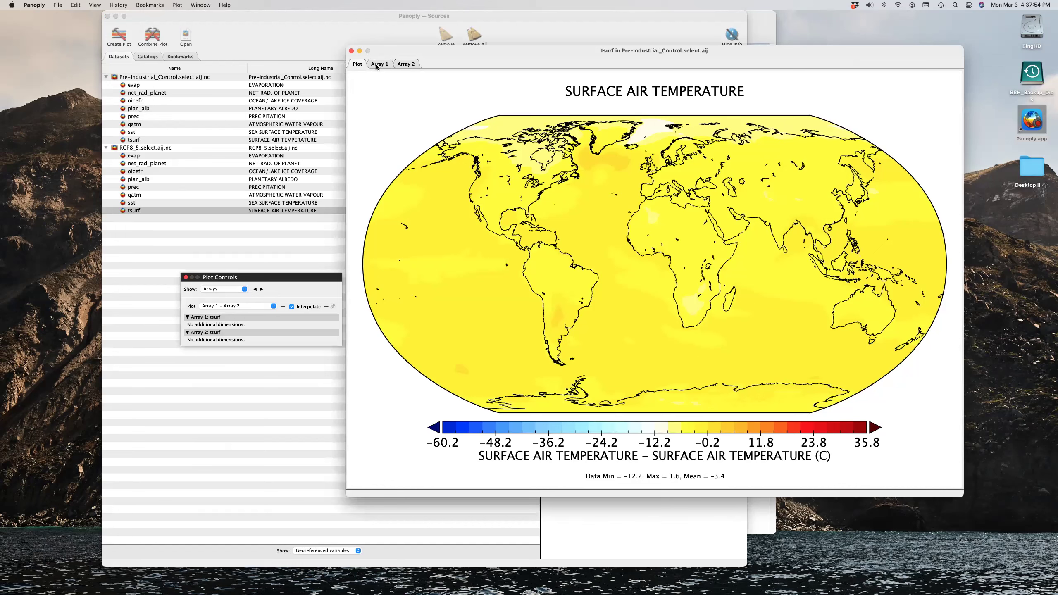
Move Plot Controls up beside the plot window and set the combined plot to Array 2 - Array 1
drag(320, 277, 323, 53)
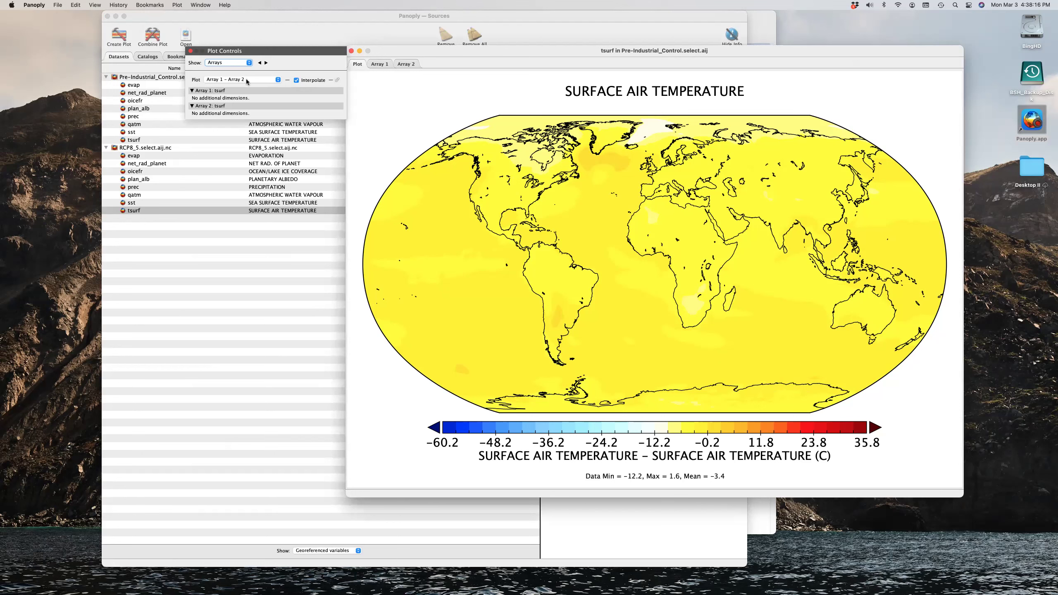
click(275, 80)
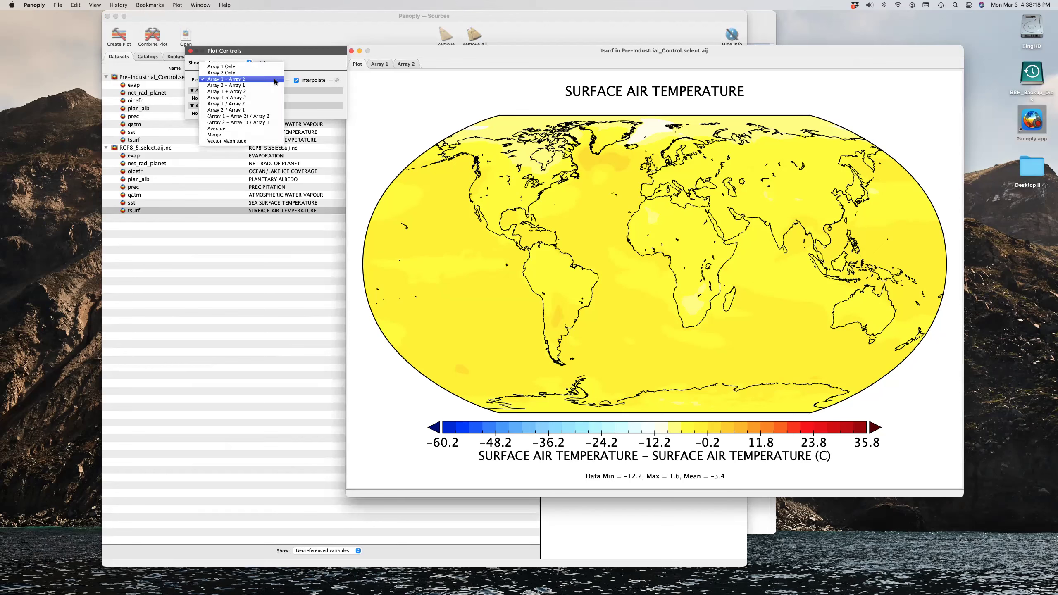
click(262, 85)
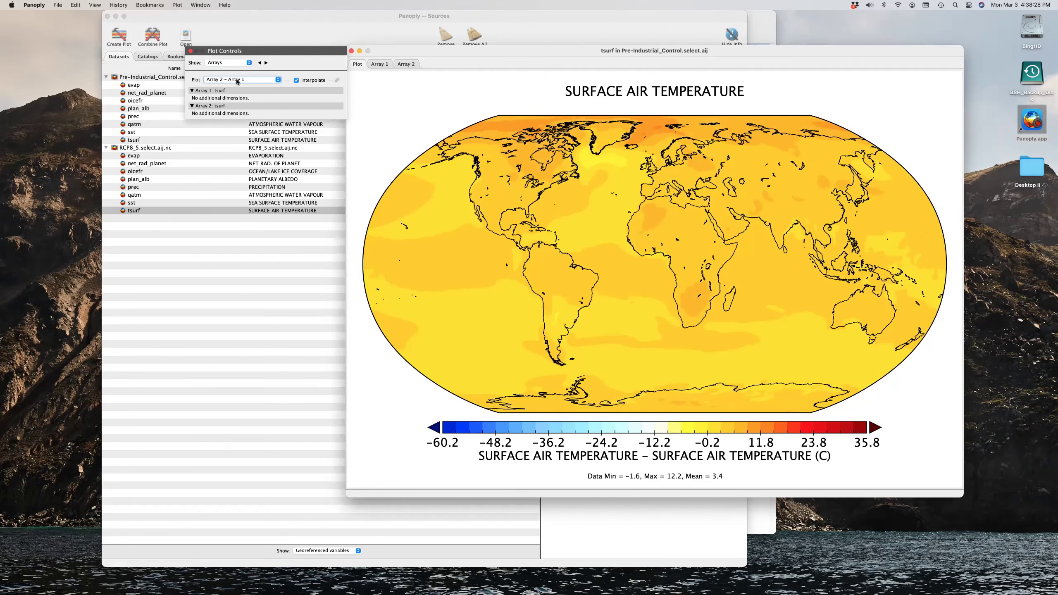
Compare the RCP8_5 and Pre-Industrial_Control data tables behind the Array 2 - Array 1 map and return to the map
click(407, 64)
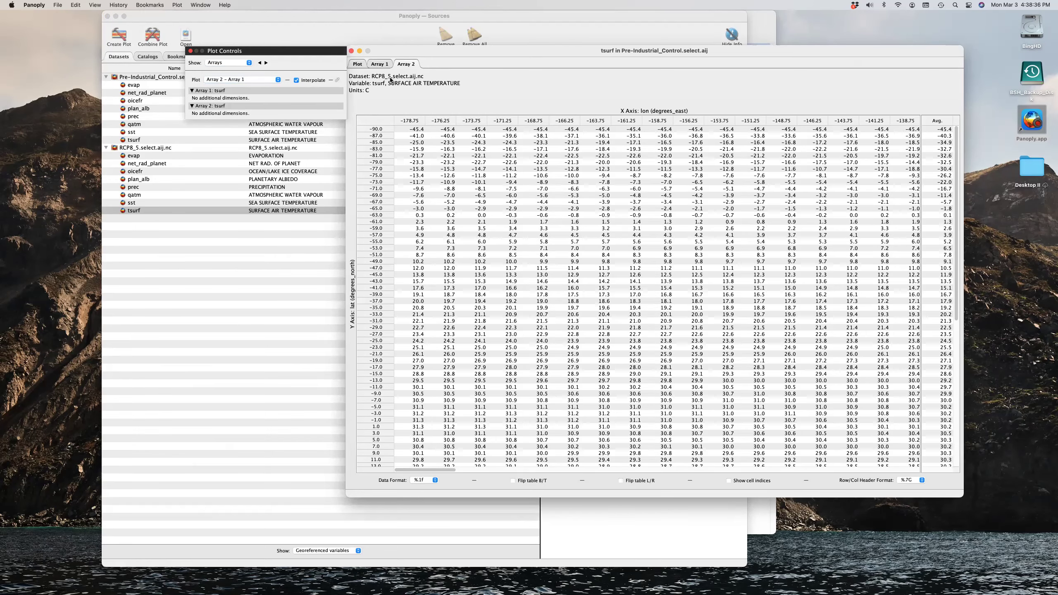
click(383, 64)
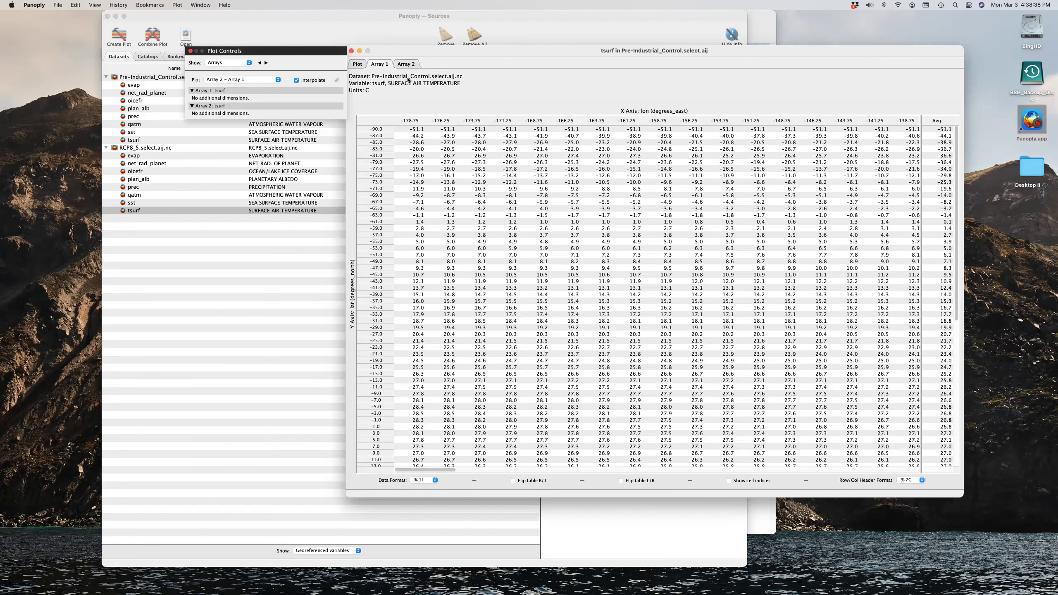
click(409, 63)
click(384, 65)
click(357, 65)
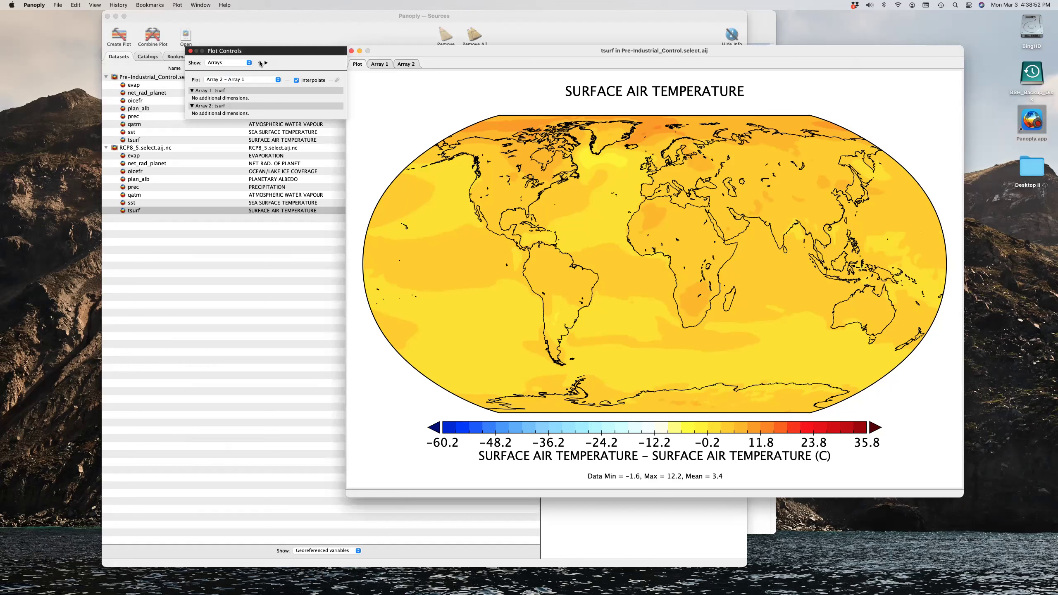
Change the plot title in the Labels settings to "DIFFERENCE IN SURFACE AIR TEMPERATURE"
click(249, 62)
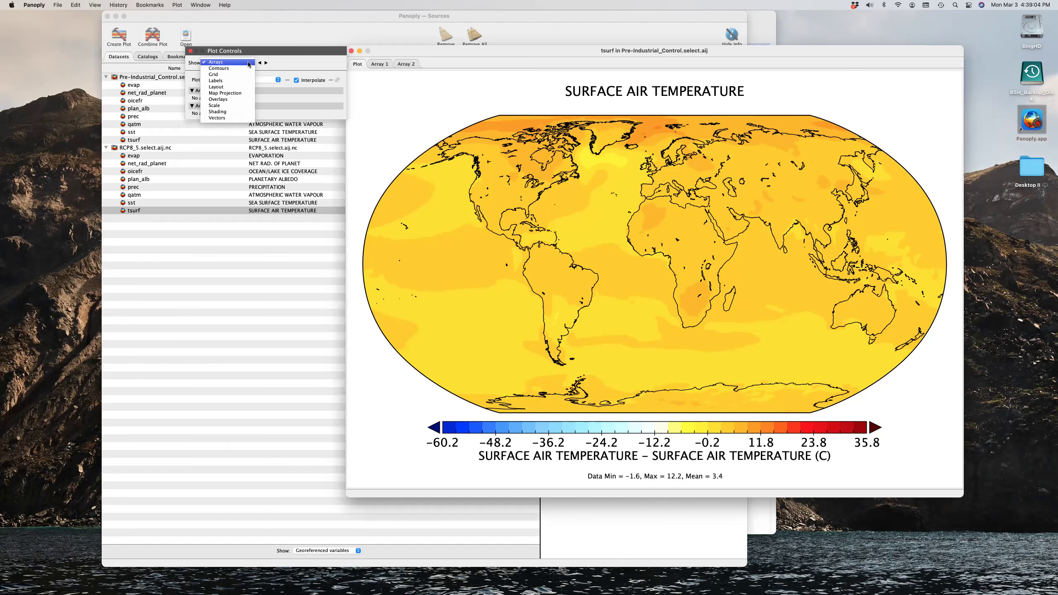
click(232, 84)
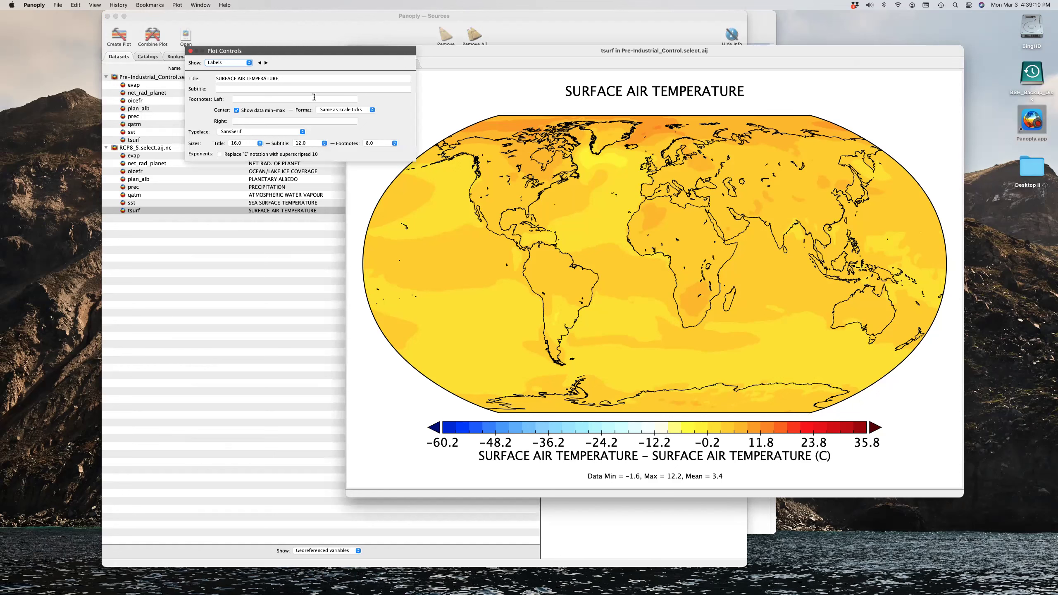
click(289, 78)
text(D)
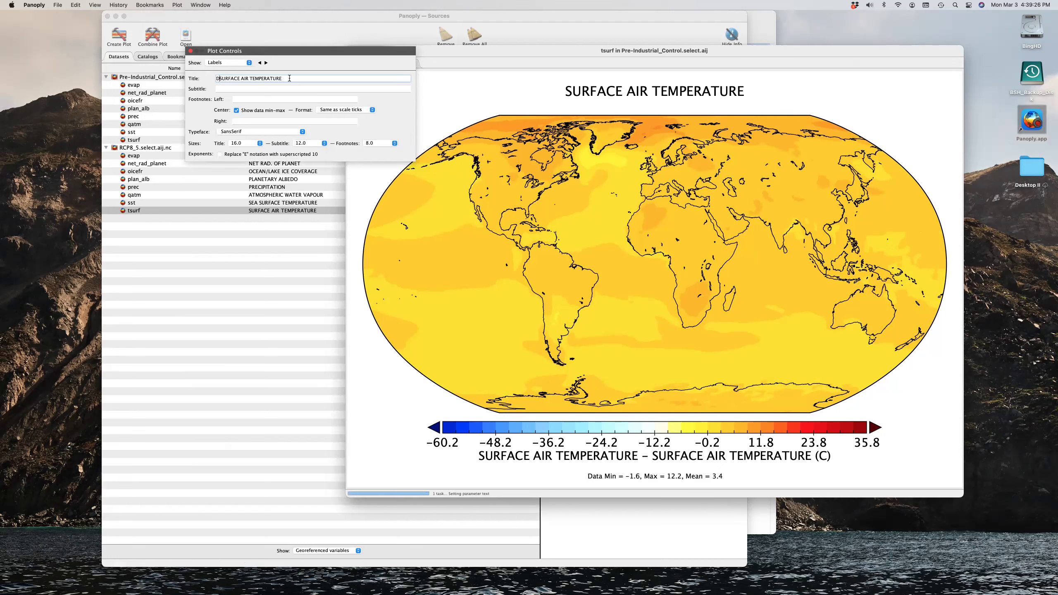
text(I)
key(BackSpace)
text(IFFERENCE IN)
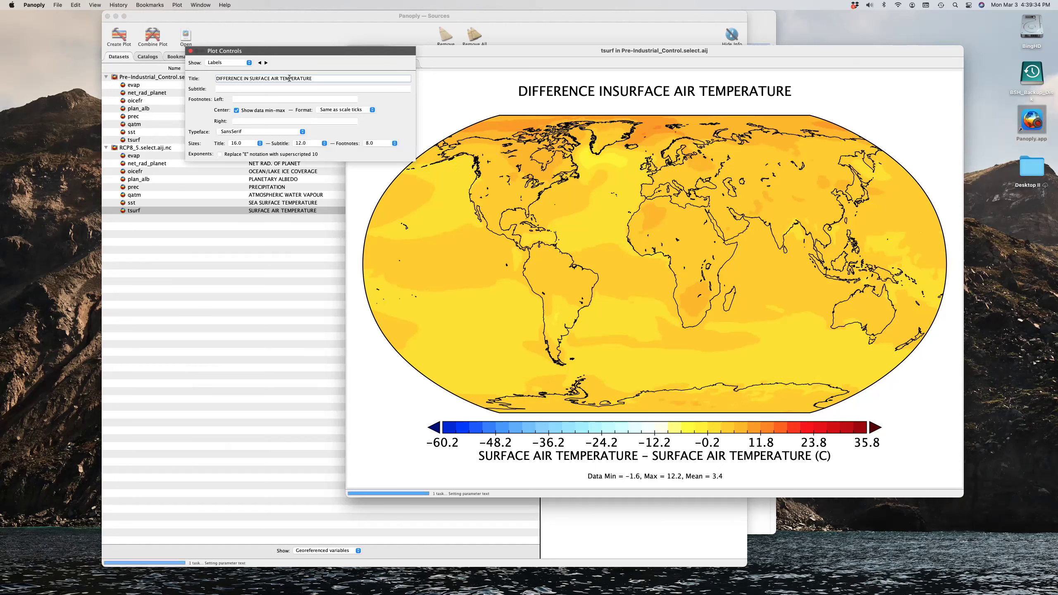
Add the subtitle "(RCP 8.5 - PI CONROL)" to the difference plot
click(283, 89)
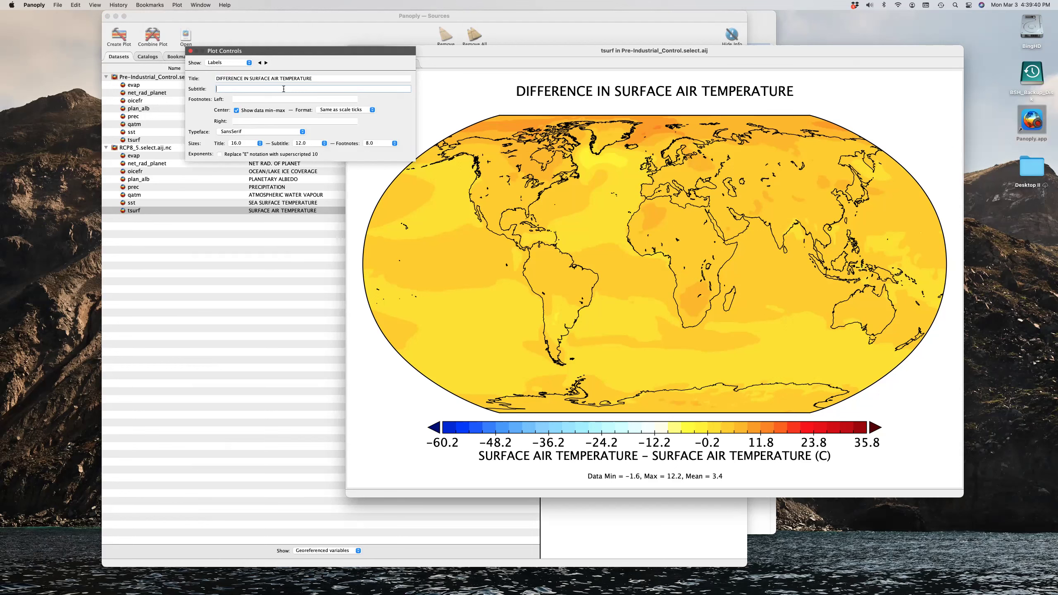
text((RC)
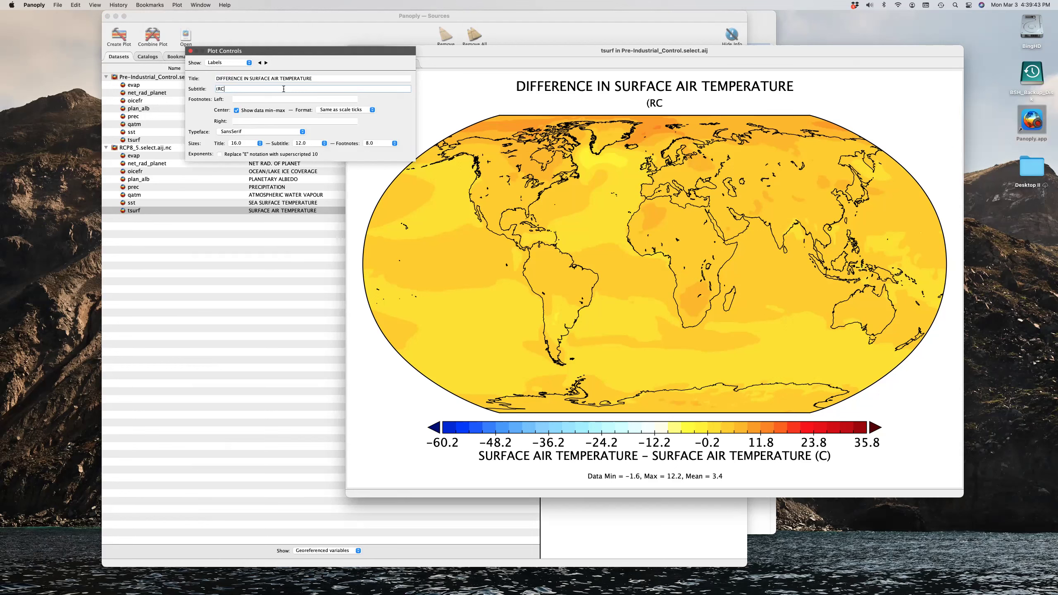
text(P 8.5 - PI)
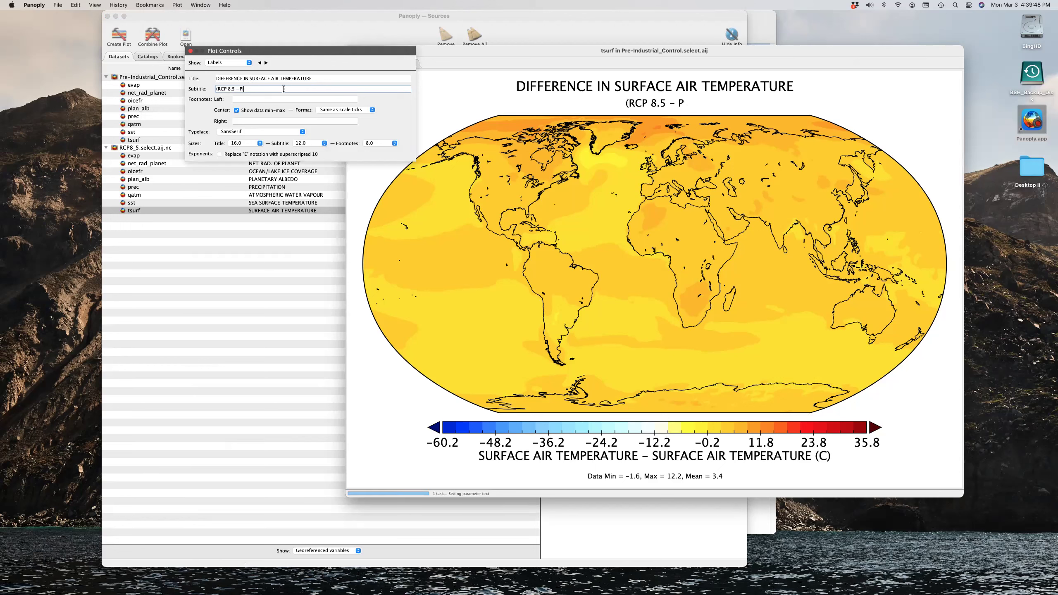
text( CON)
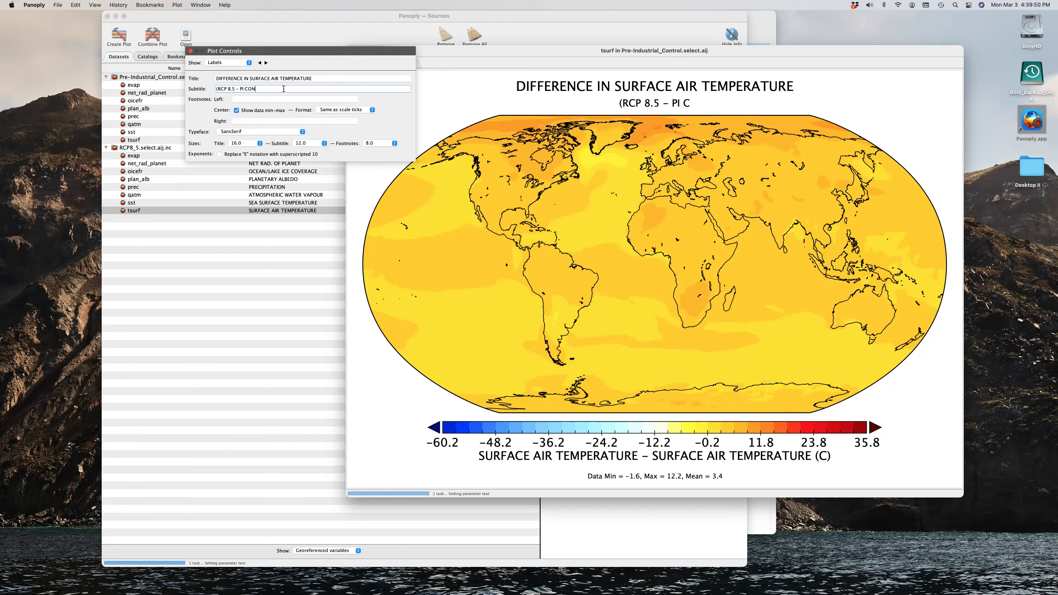
text(TROL)
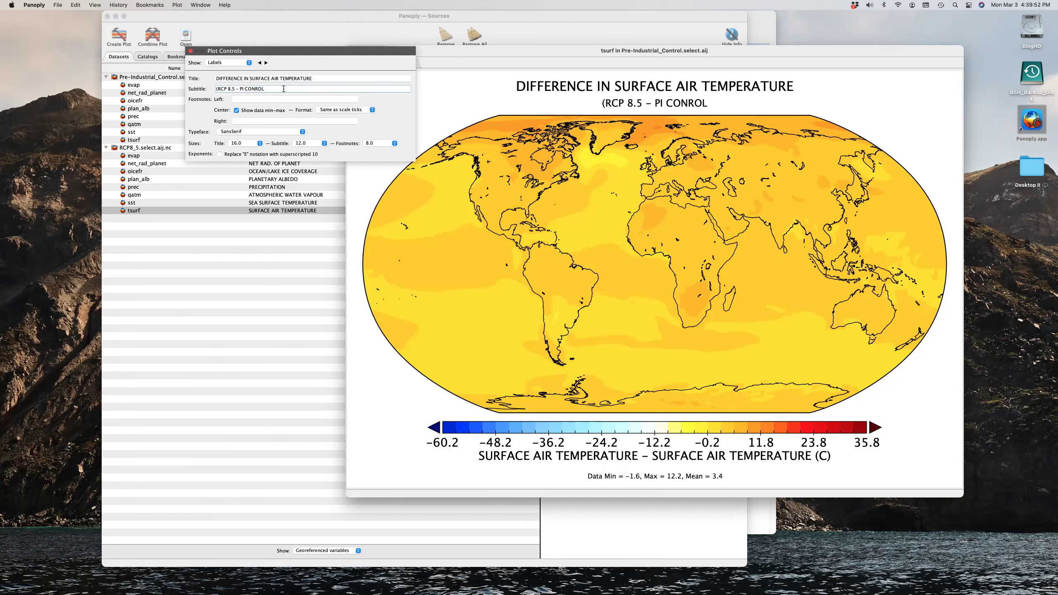
text())
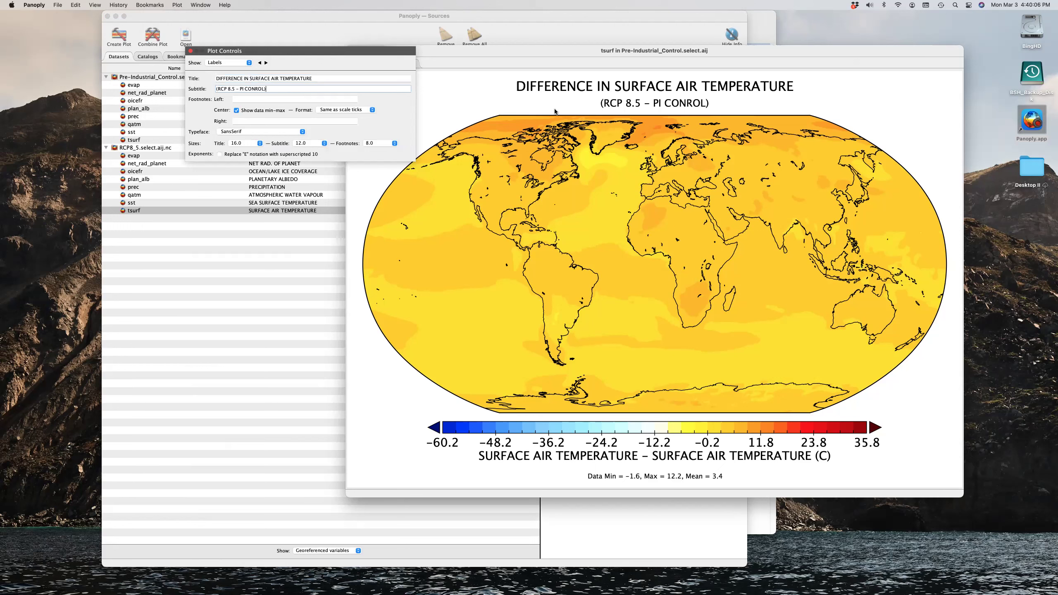
Center the map projection of the difference plot on longitude 180 °E
click(249, 62)
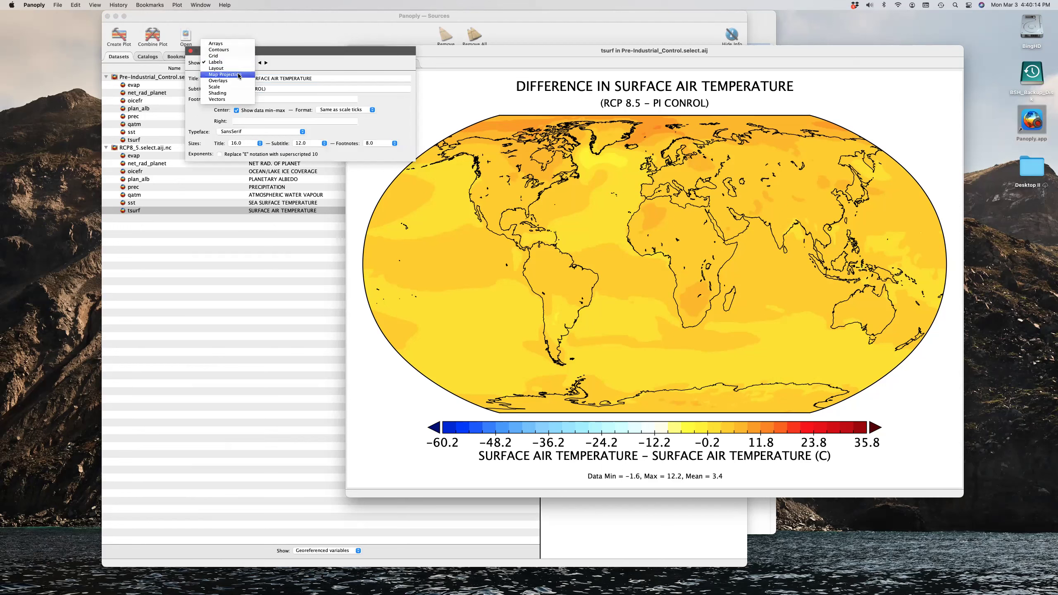
click(239, 75)
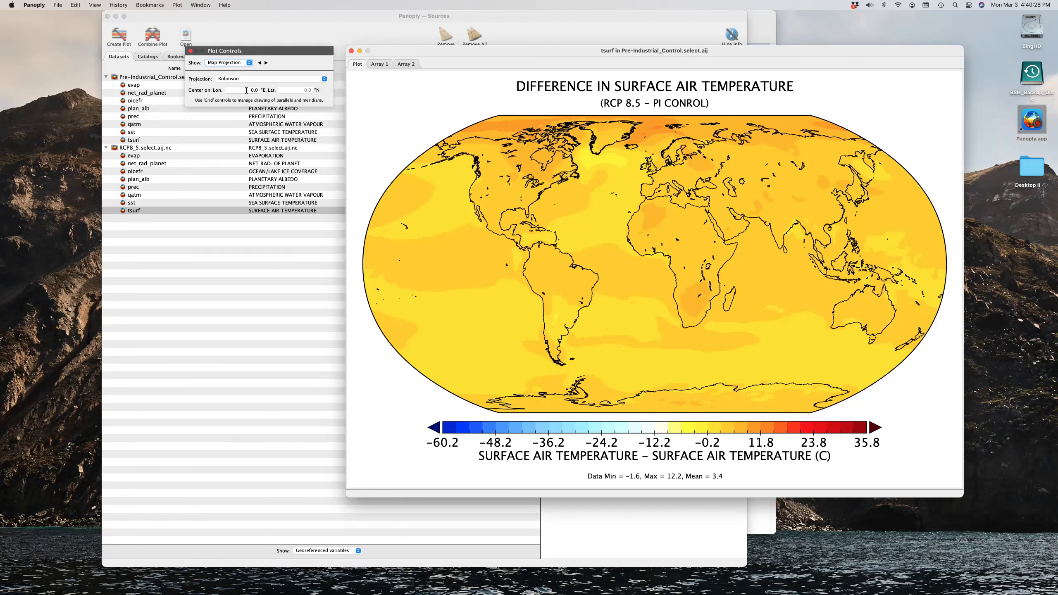
drag(246, 90, 261, 92)
text(180)
key(Return)
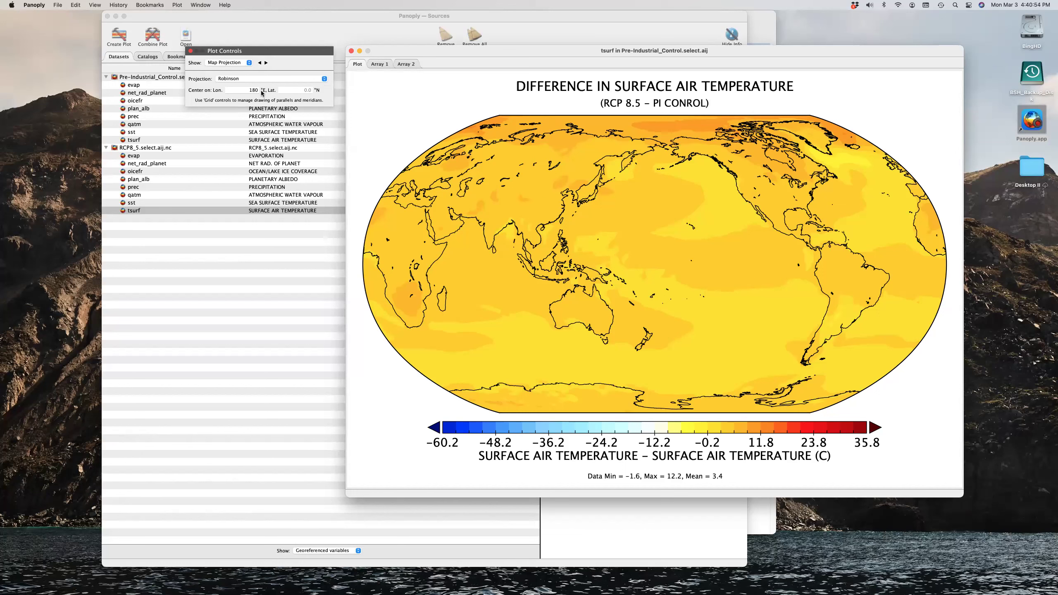
Change the map projection of the difference plot from Robinson to Orthographic
click(311, 80)
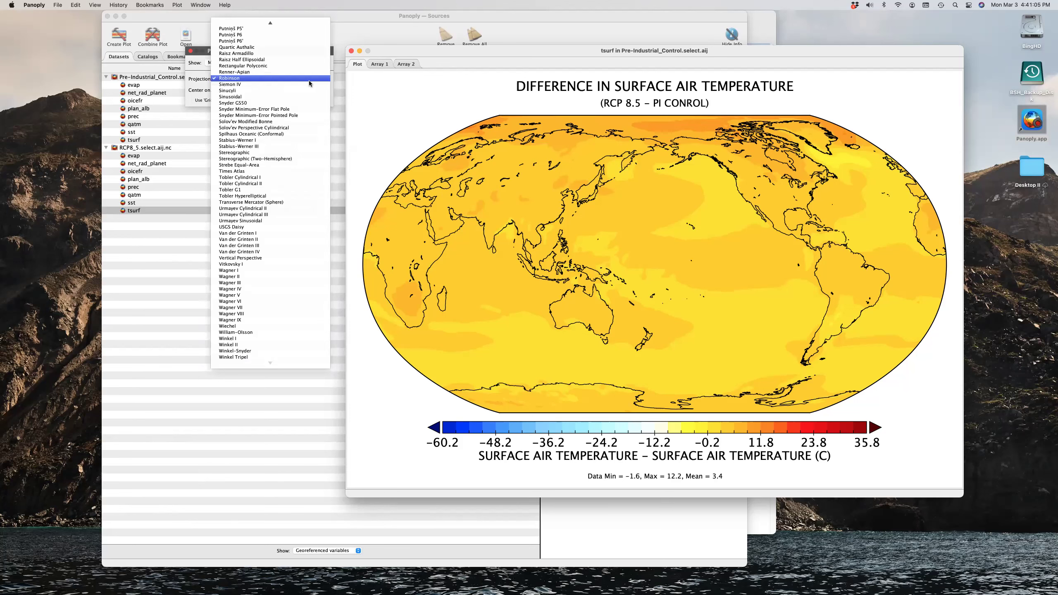
scroll(309, 81, up, 10)
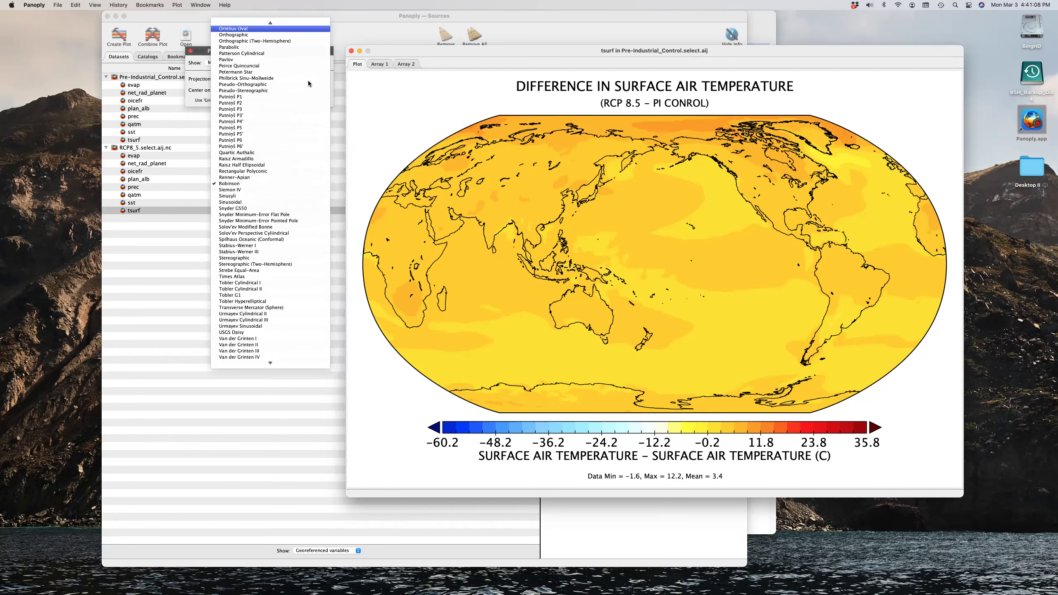
click(254, 32)
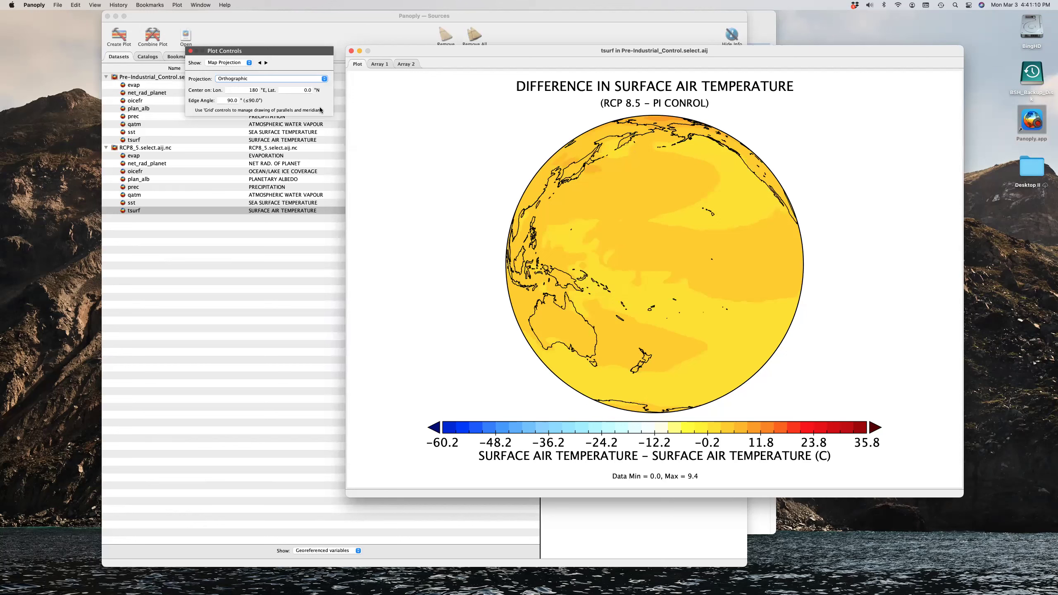
Center the orthographic projection of the difference plot on latitude 90 °N
click(312, 90)
key(BackSpace)
key(BackSpace)
key(BackSpace)
text(90)
key(Tab)
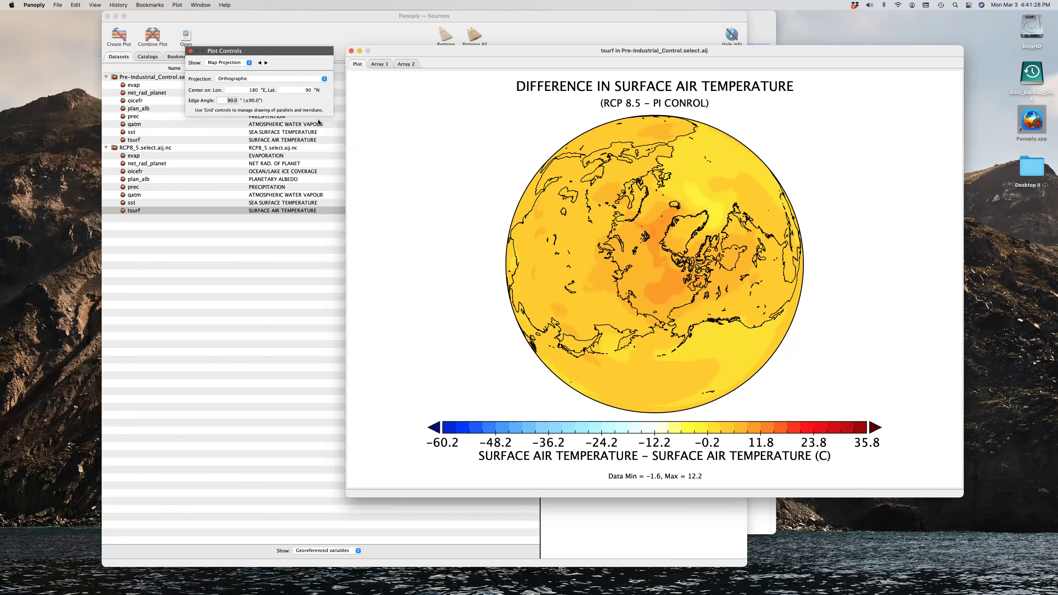
Center the orthographic projection on the South Pole by setting its latitude to -90 °N
click(309, 90)
text(-)
key(Tab)
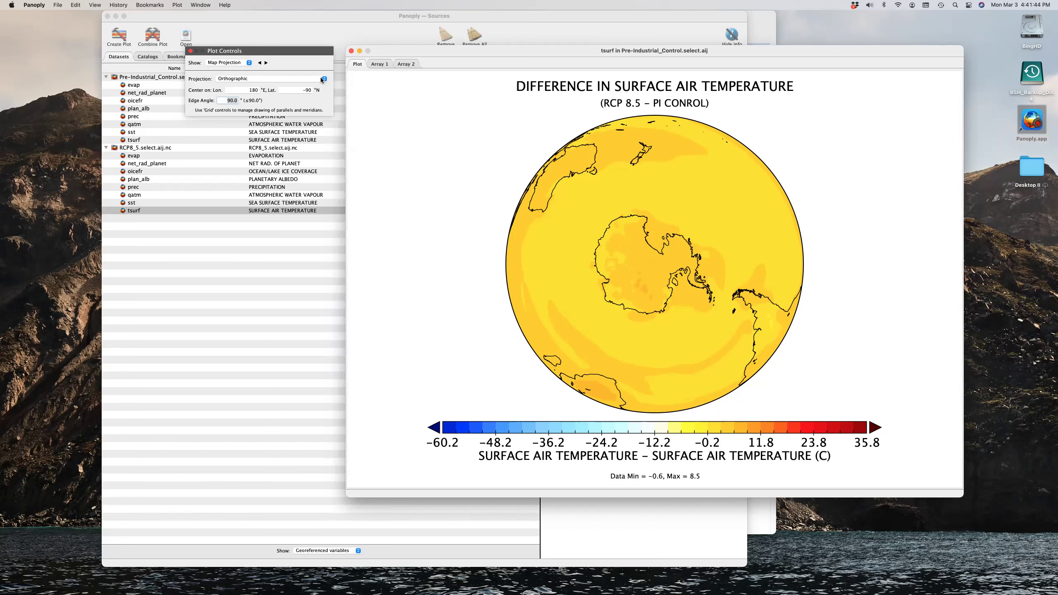
Change the map projection of the difference plot back to Robinson
click(323, 79)
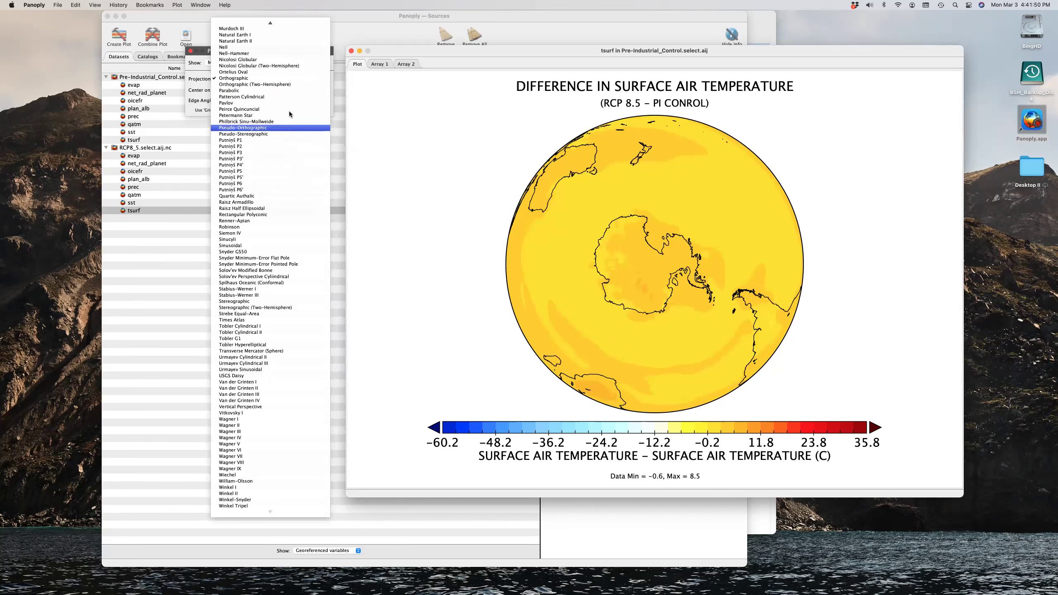
click(243, 226)
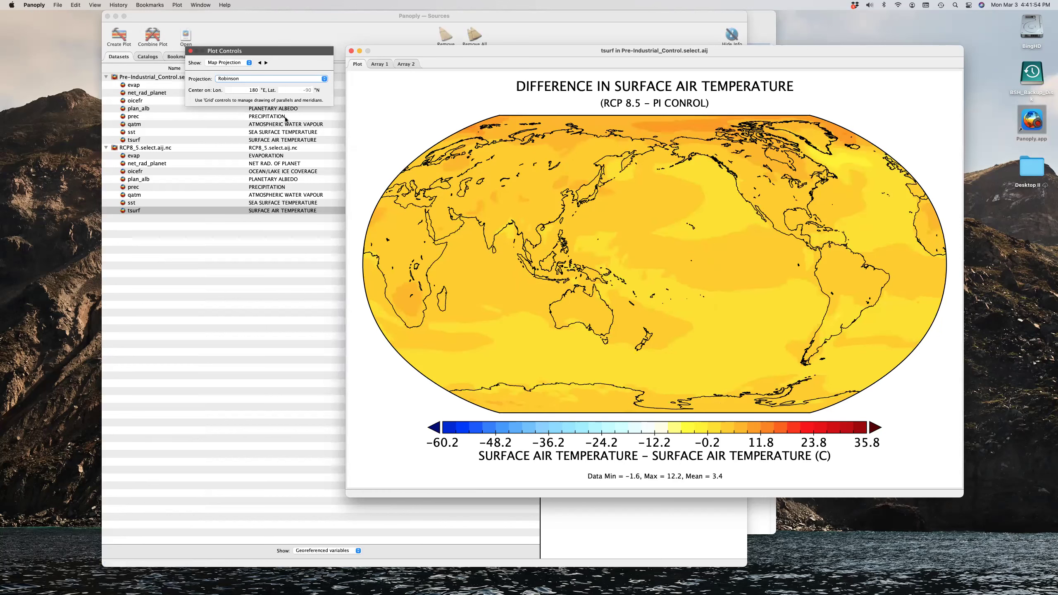
Set the color scale range of the difference plot to a minimum of -10 and a maximum of 10
click(246, 63)
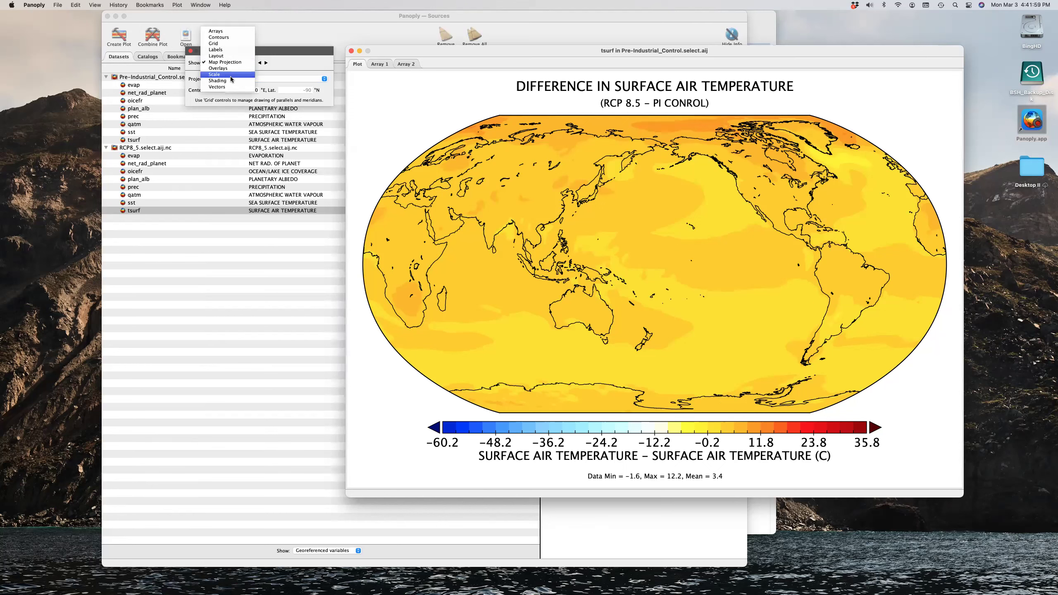
click(217, 75)
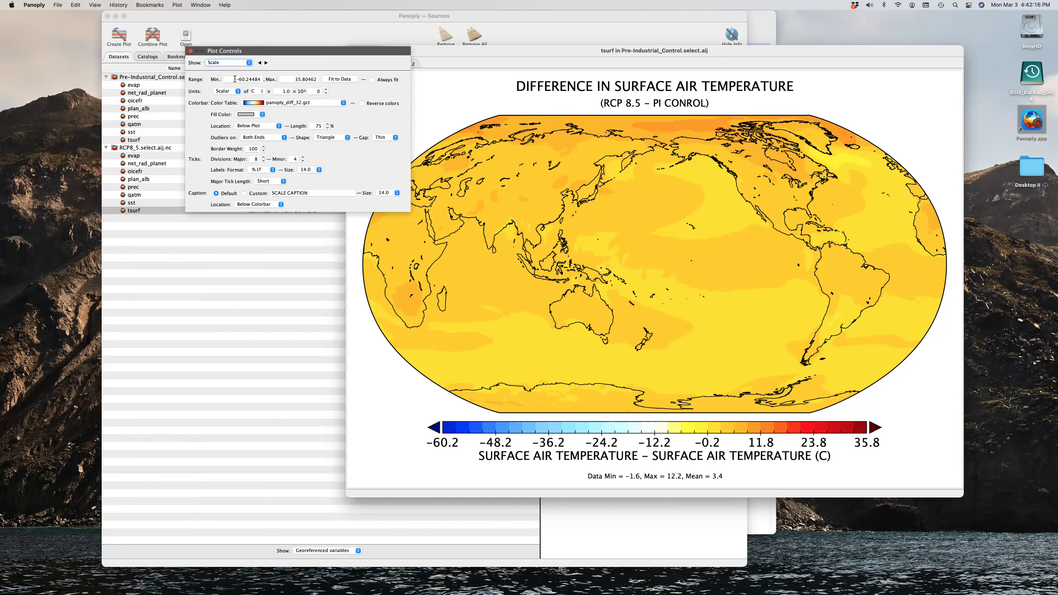
click(235, 79)
key(super+a)
text(-)
key(Tab)
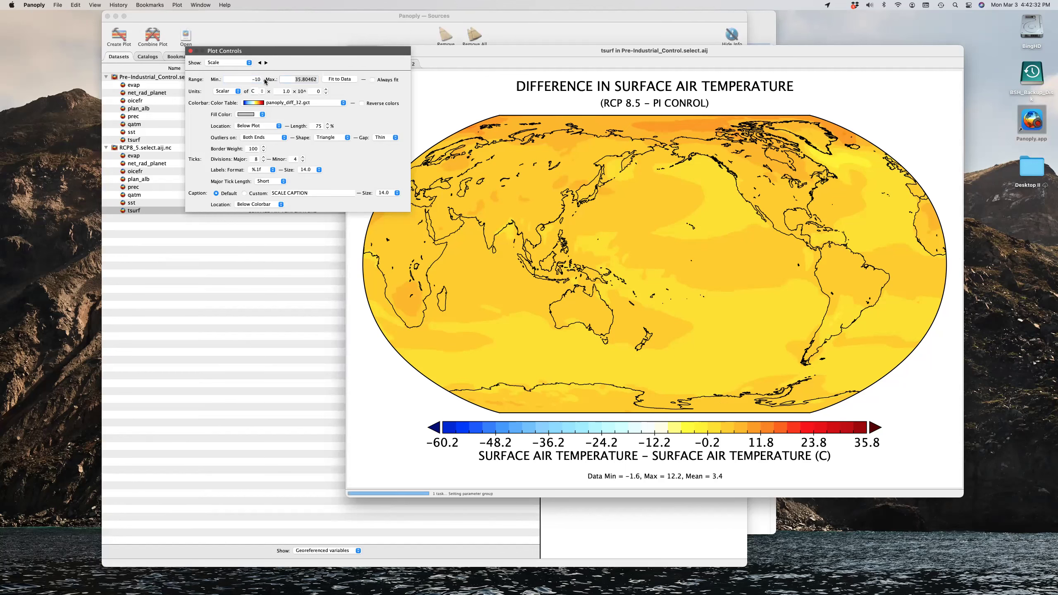
text(10)
key(Tab)
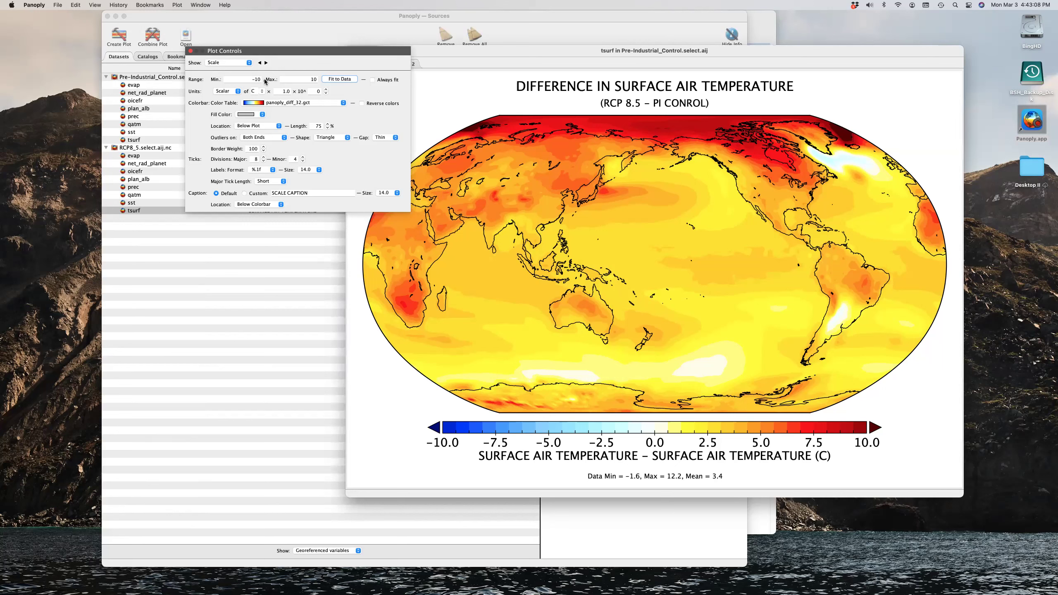
Move the plot settings window off the map and browse the available color tables, keeping panoply_diff_32.gct
drag(348, 54, 272, 50)
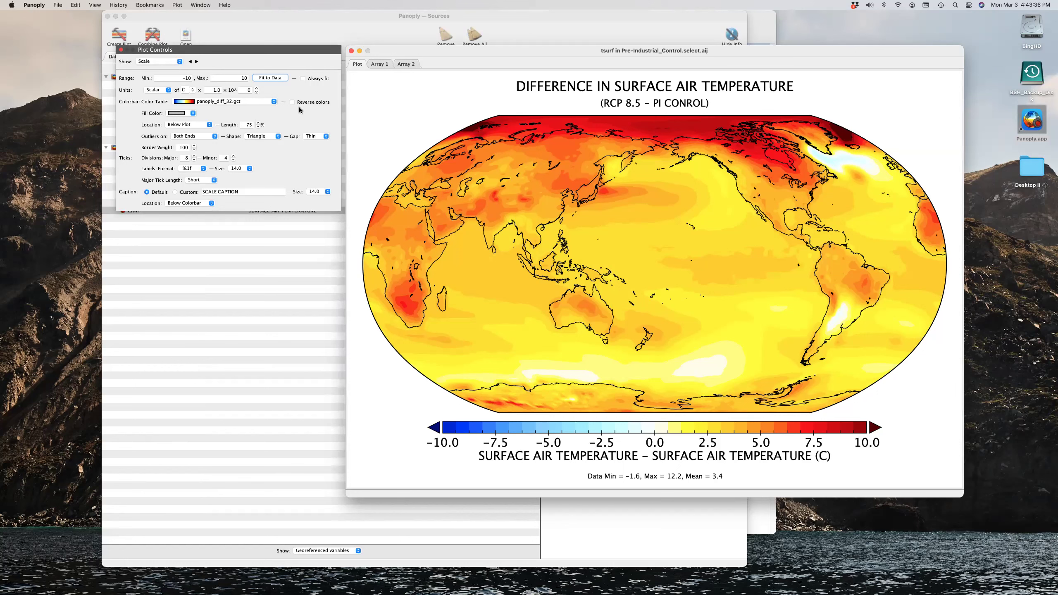
click(273, 102)
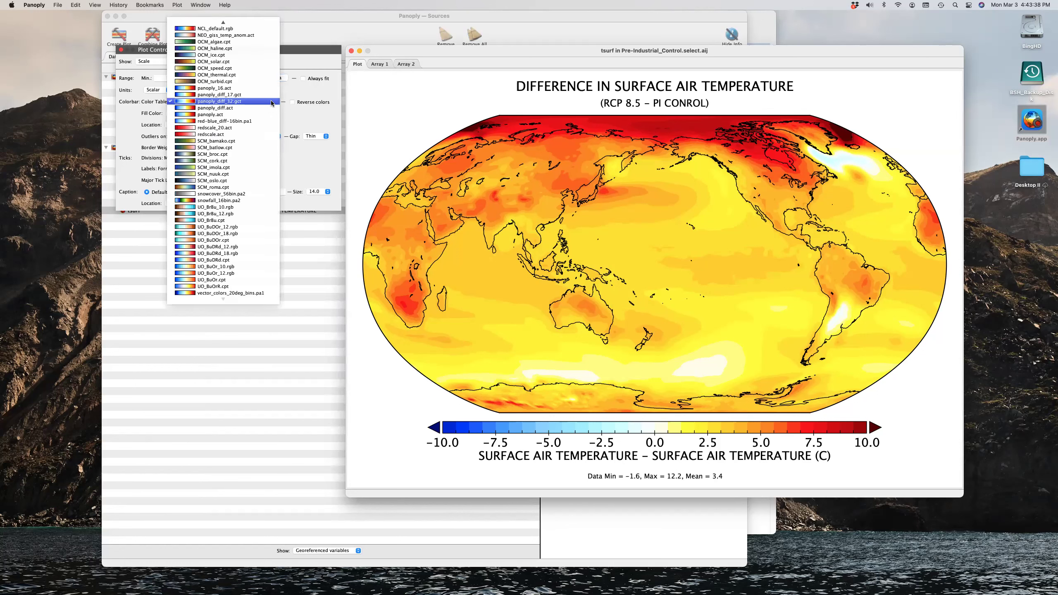
mouse_move(224, 22)
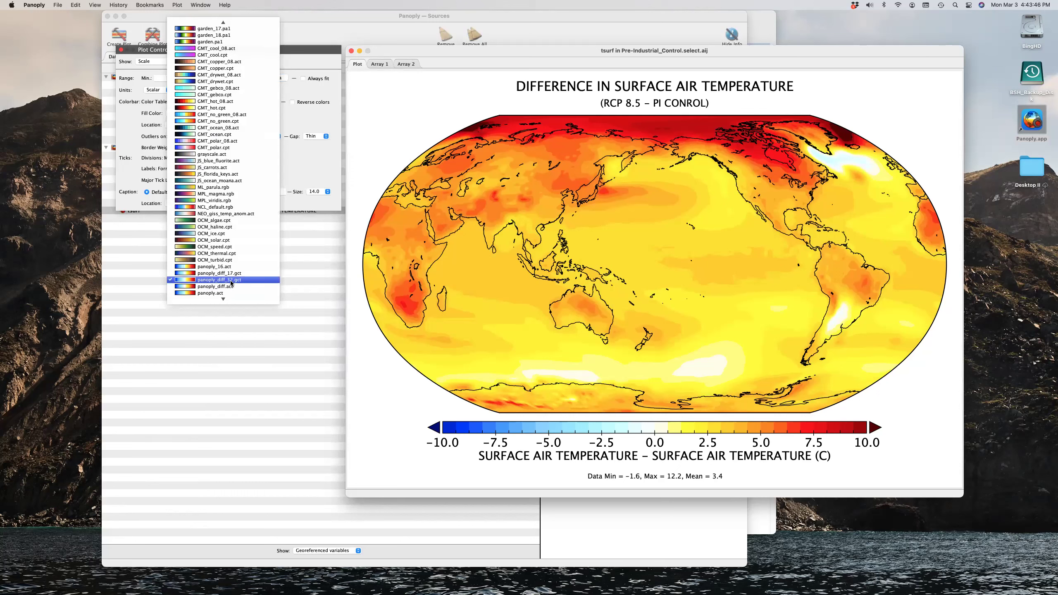
click(232, 282)
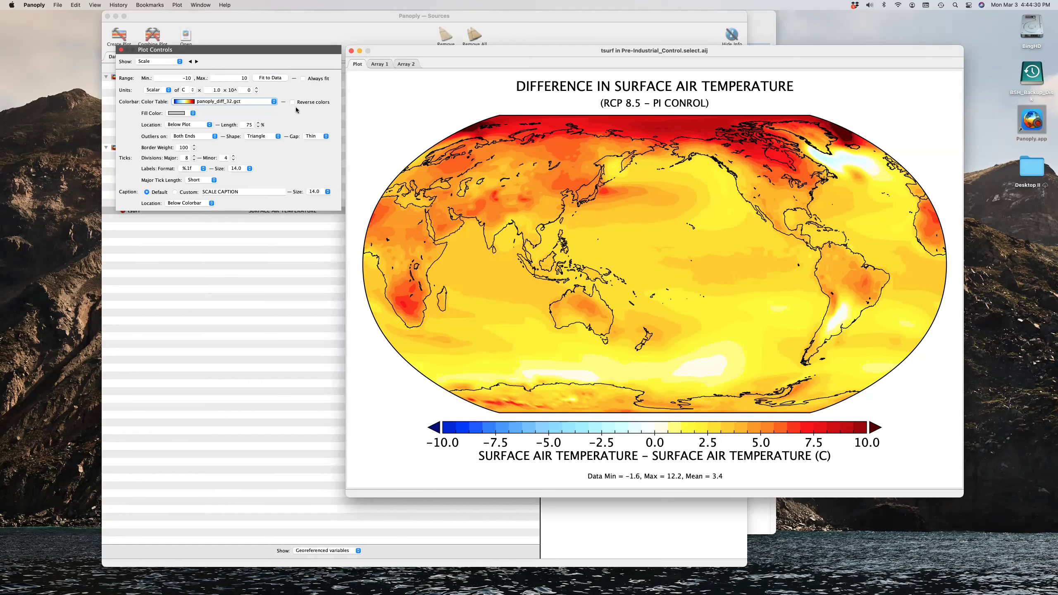
Replace the default color scale caption with the custom text "DEGREE CELSIUS"
click(253, 192)
click(175, 192)
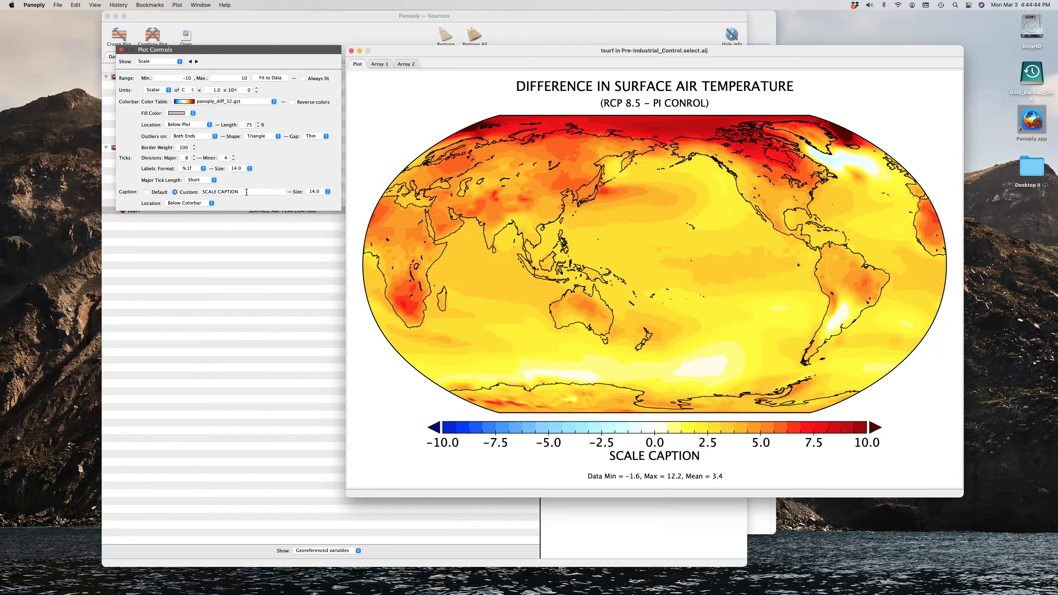
drag(241, 191, 193, 192)
text(DEG)
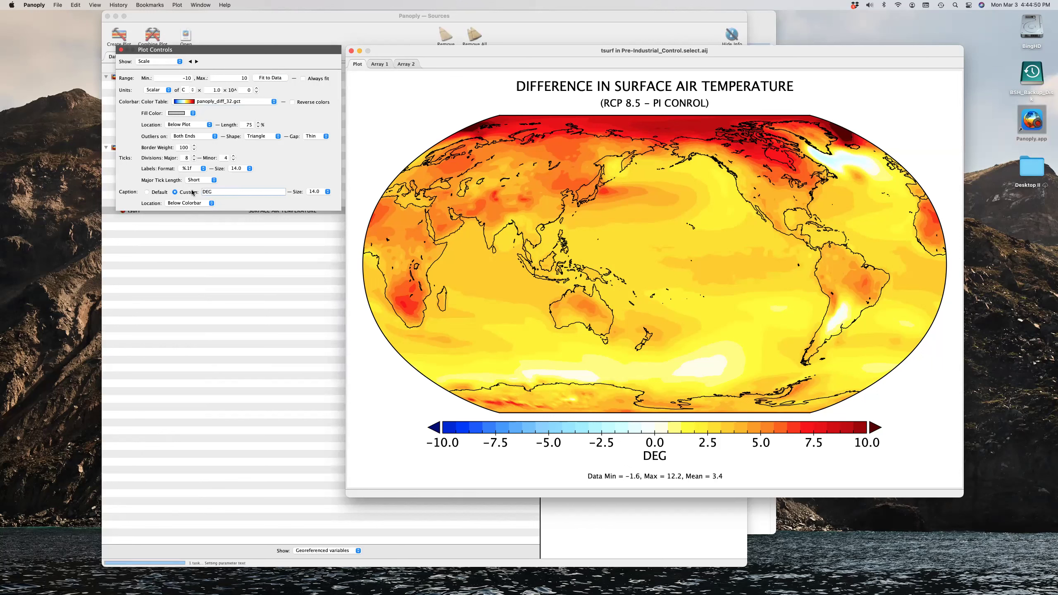
text(REE CEL)
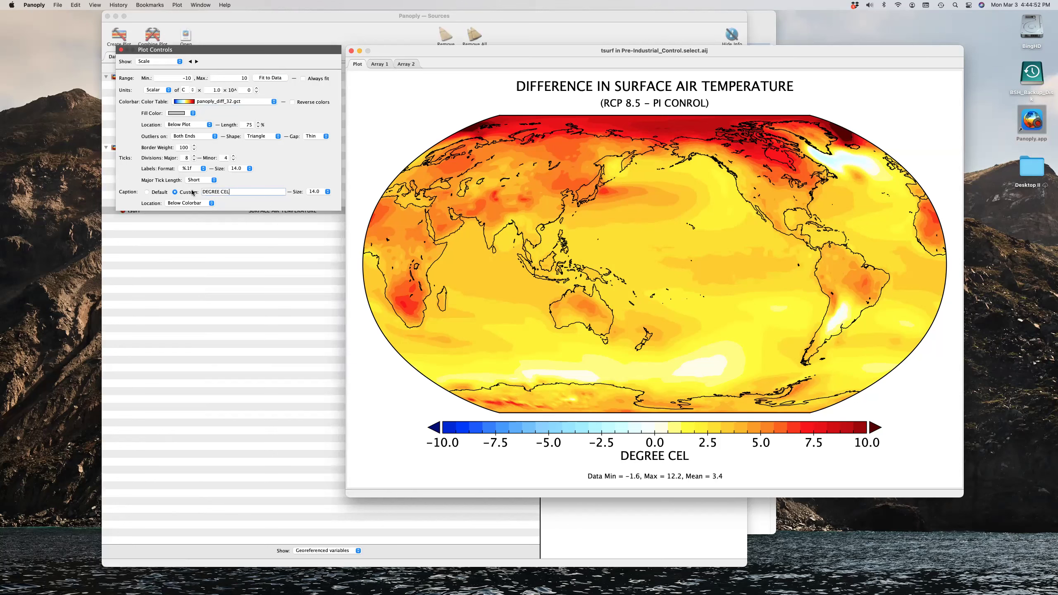
text(SIUS)
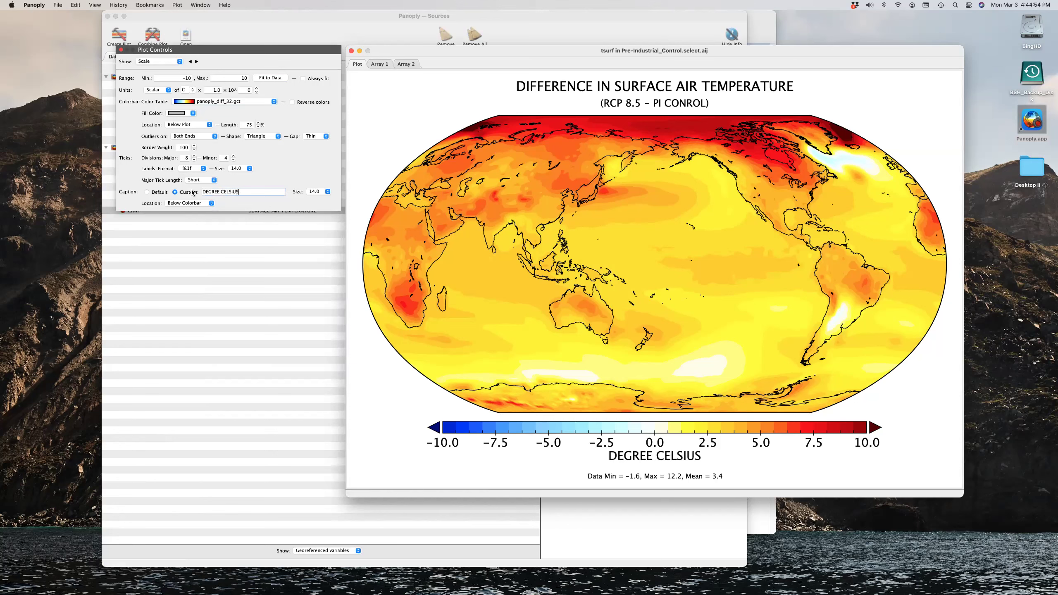
key(Tab)
Set Overlay 1 of the difference plot to the Cretaceous100M.cno continental outlines
click(158, 61)
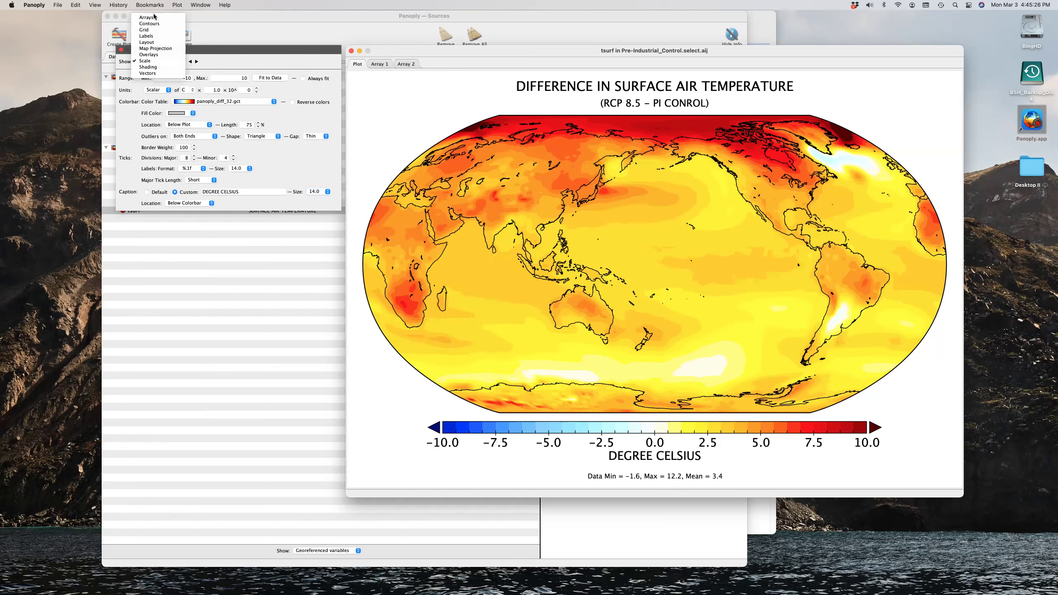
click(156, 56)
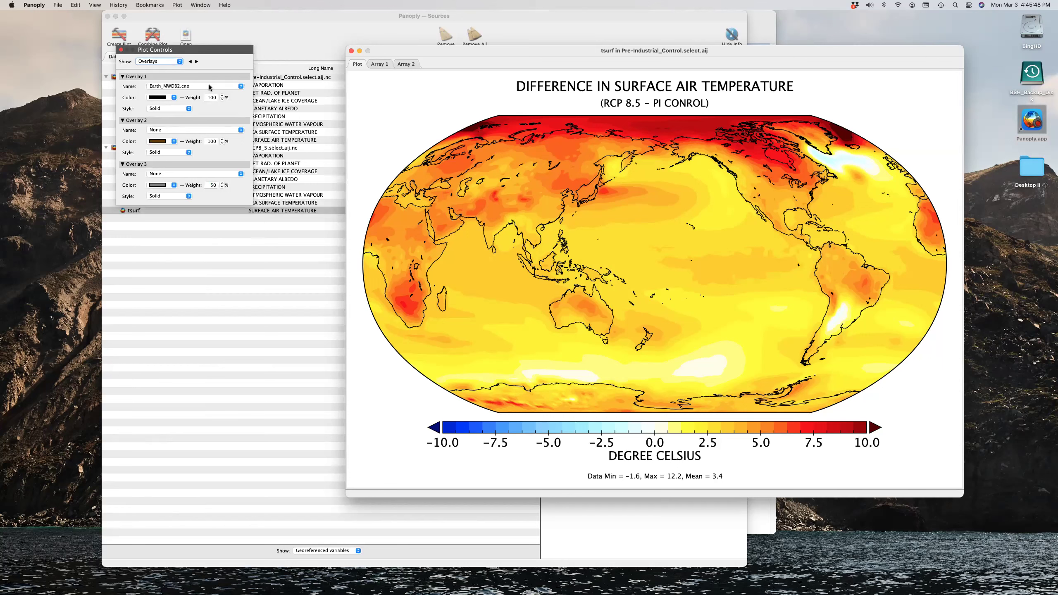
click(227, 87)
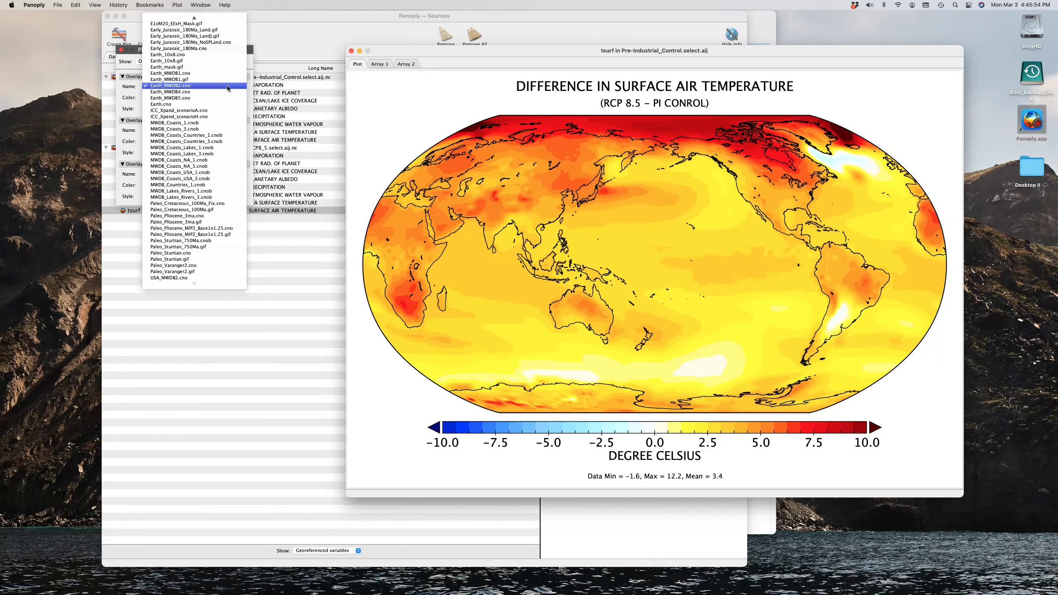
mouse_move(198, 18)
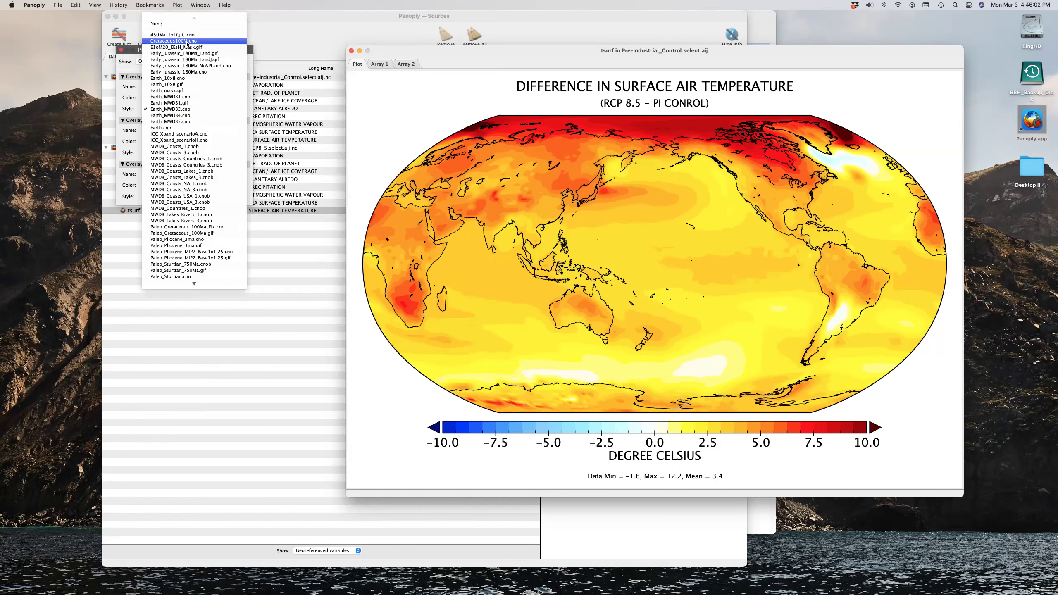
click(187, 41)
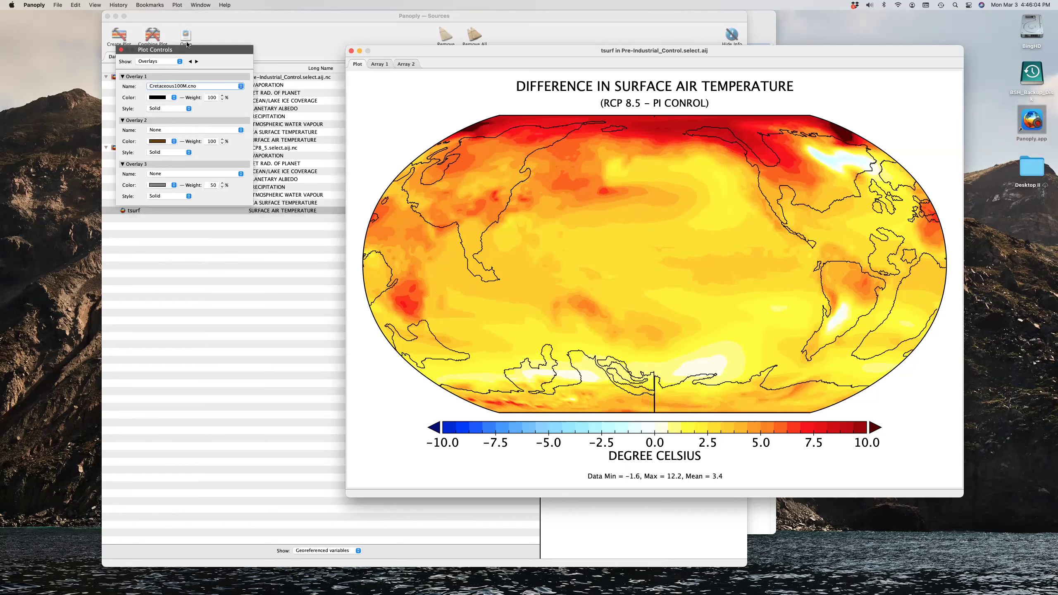
Center the Robinson projection of the difference plot on longitude 0 °E
click(174, 63)
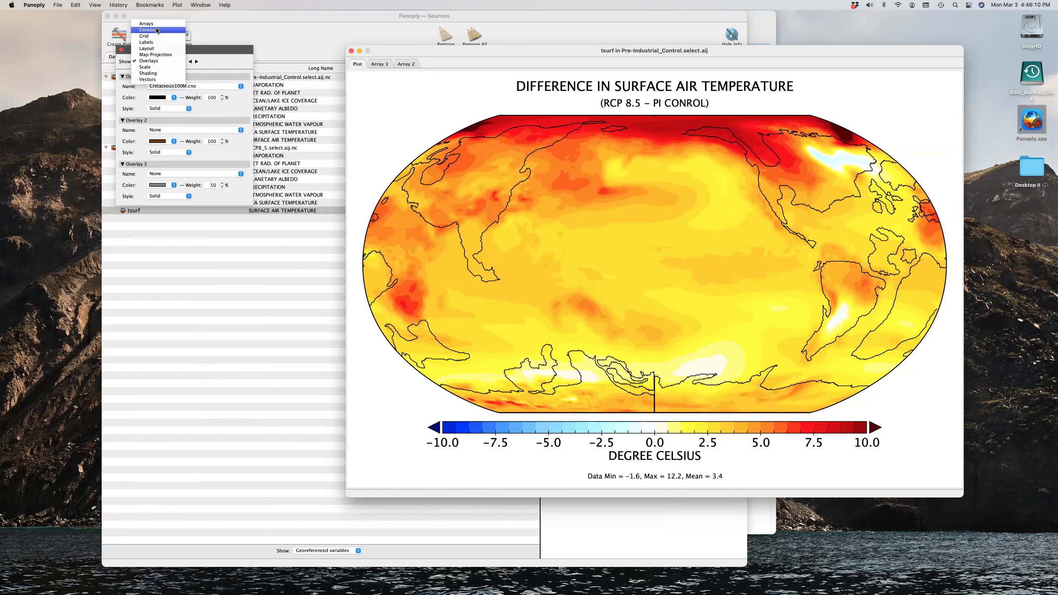
click(154, 54)
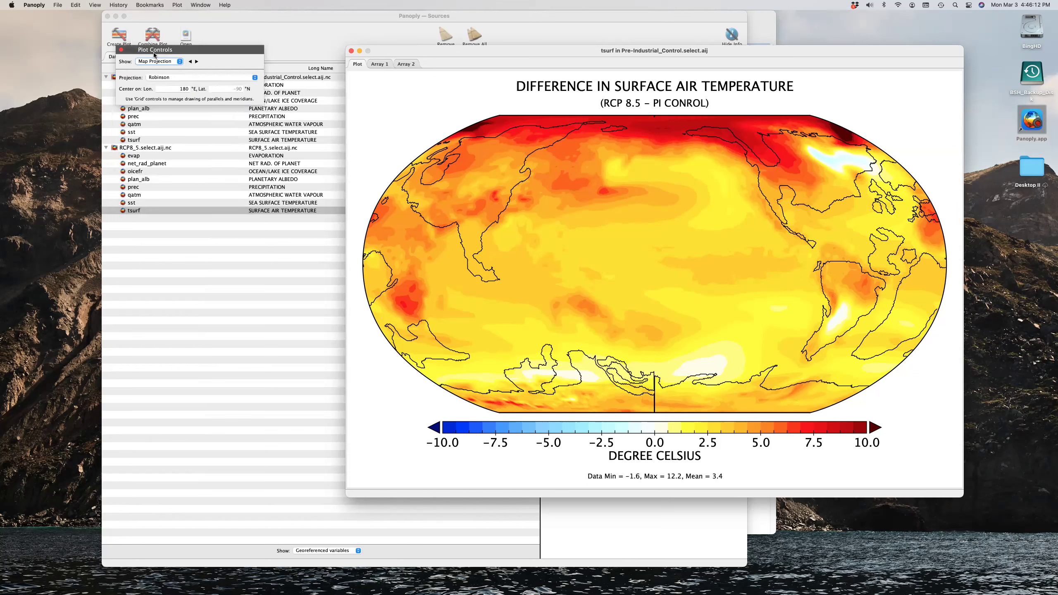
click(179, 88)
text(0)
key(Return)
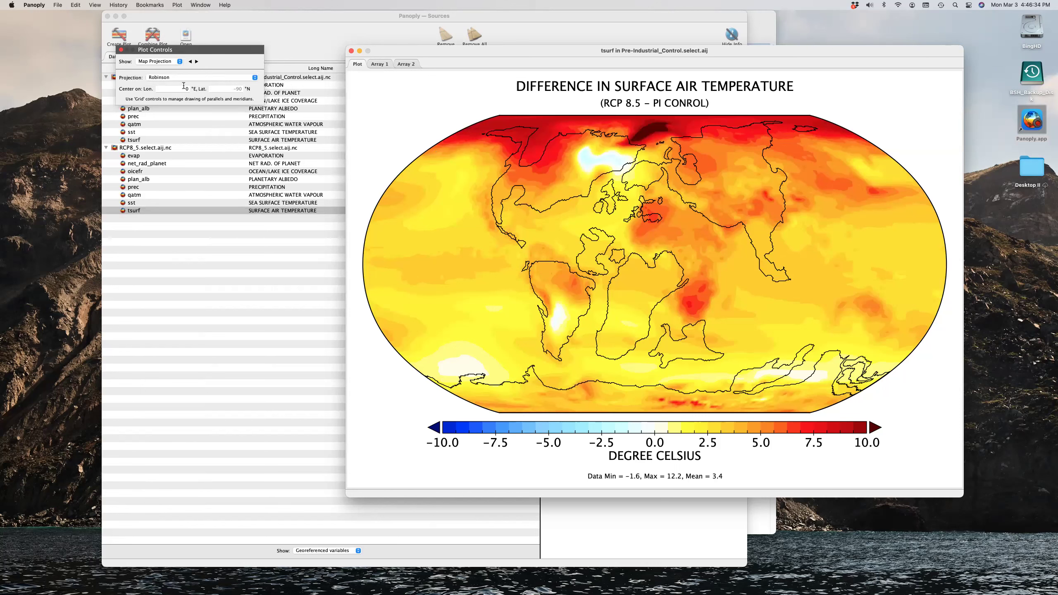
Set Overlay 1 of the difference plot to the MWDB_Coasts_NA_3.cnob outlines
click(180, 62)
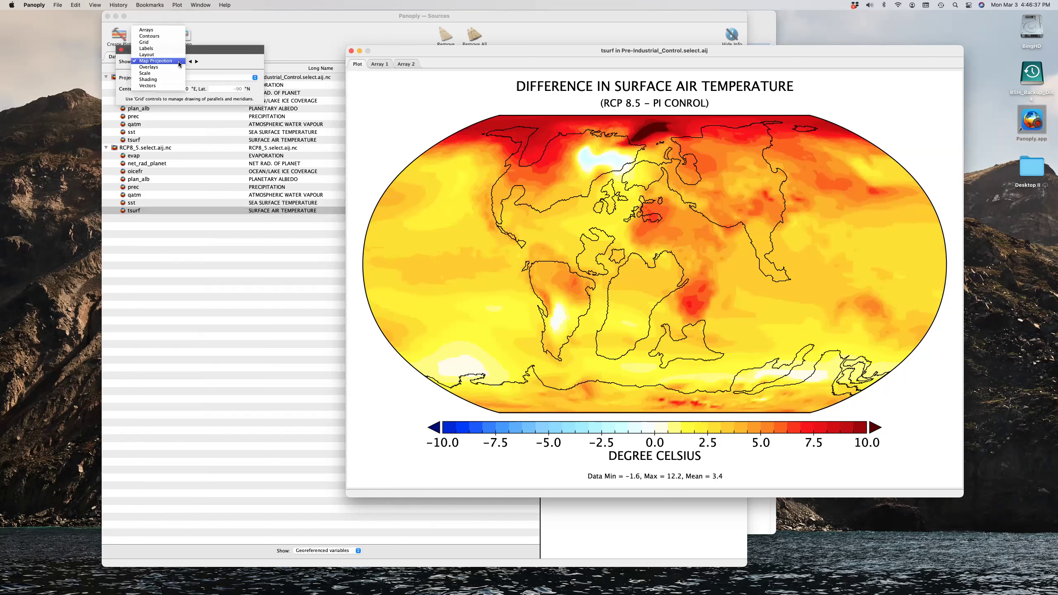
click(159, 73)
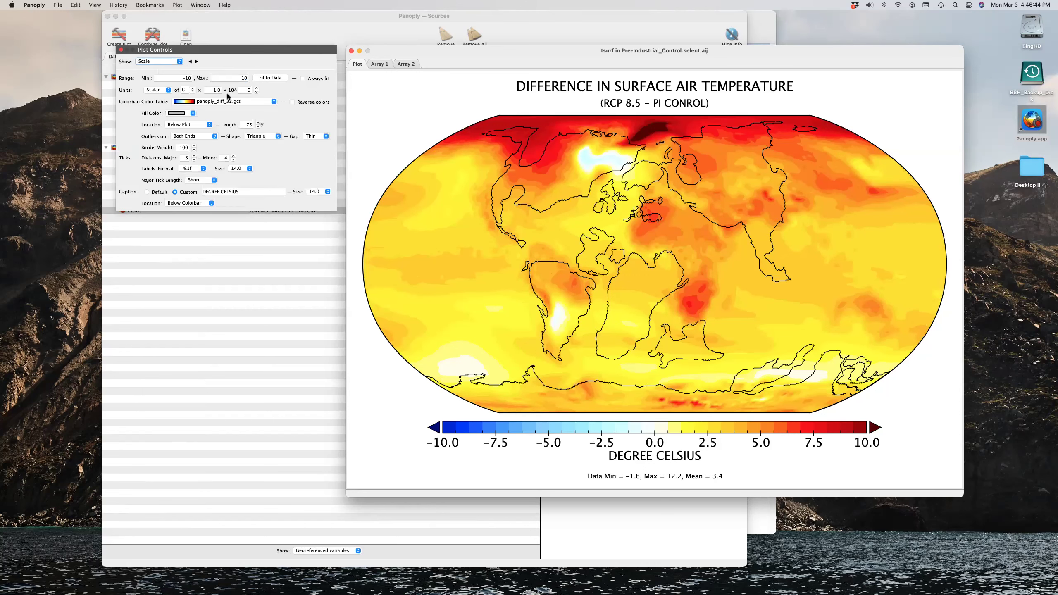
click(171, 62)
click(163, 54)
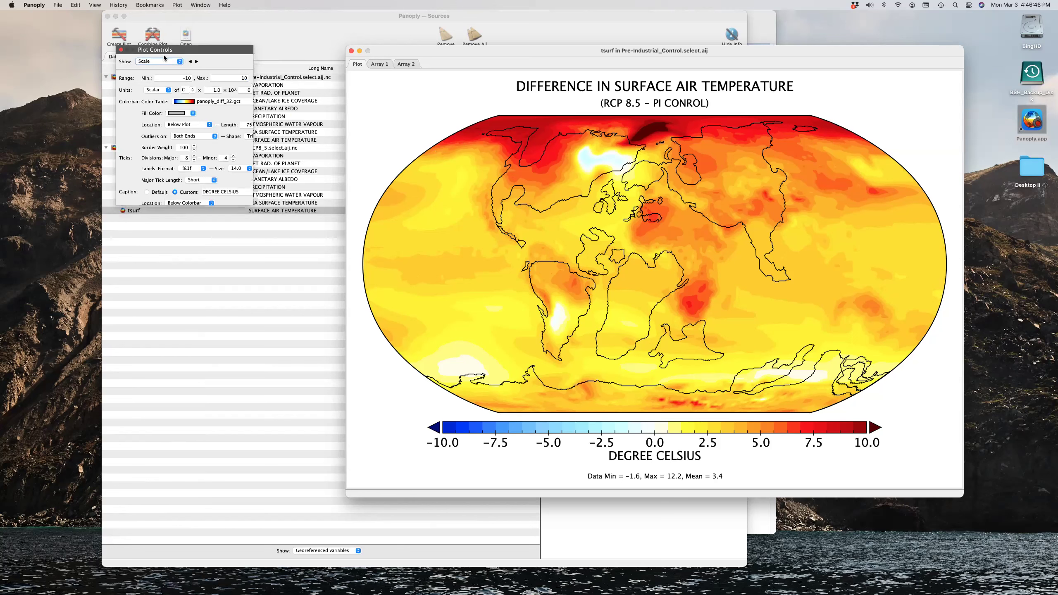
click(234, 86)
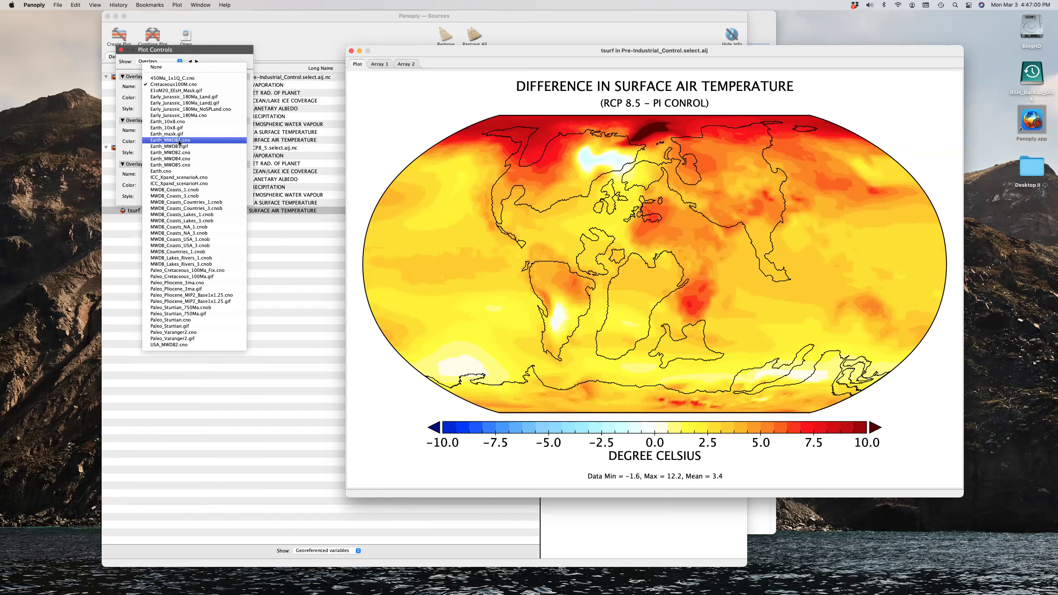
click(190, 233)
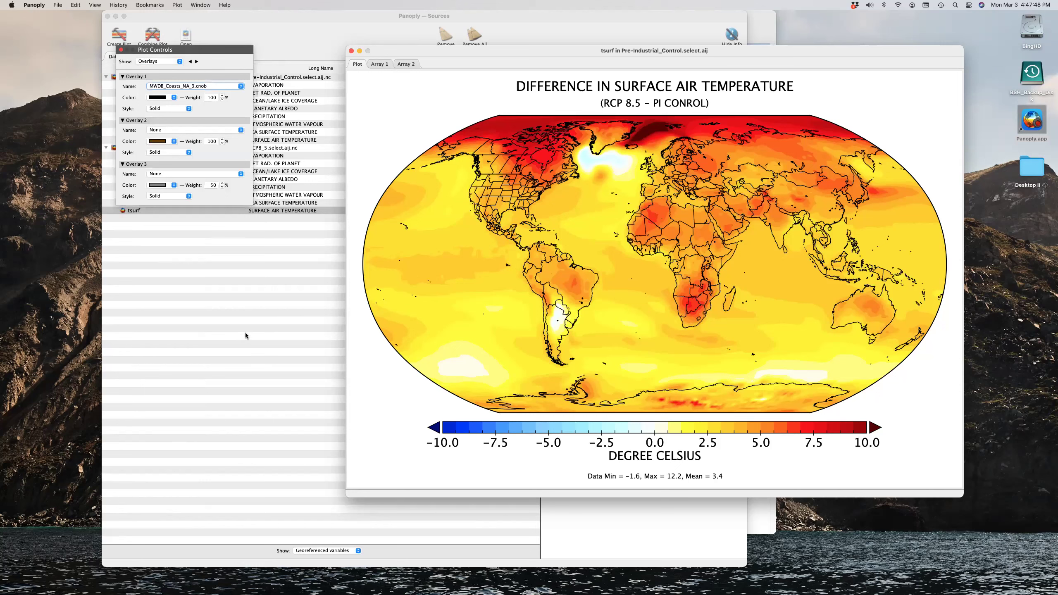
Switch from Panoply to the Zoom Workplace application
key(super+Tab)
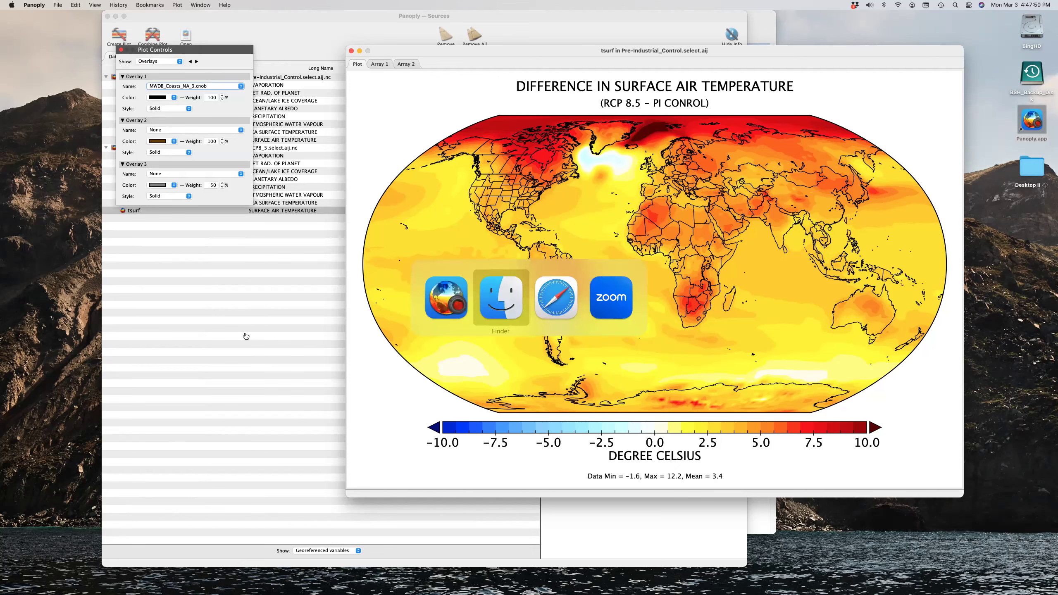
key(super+Tab)
key(super+Tab)
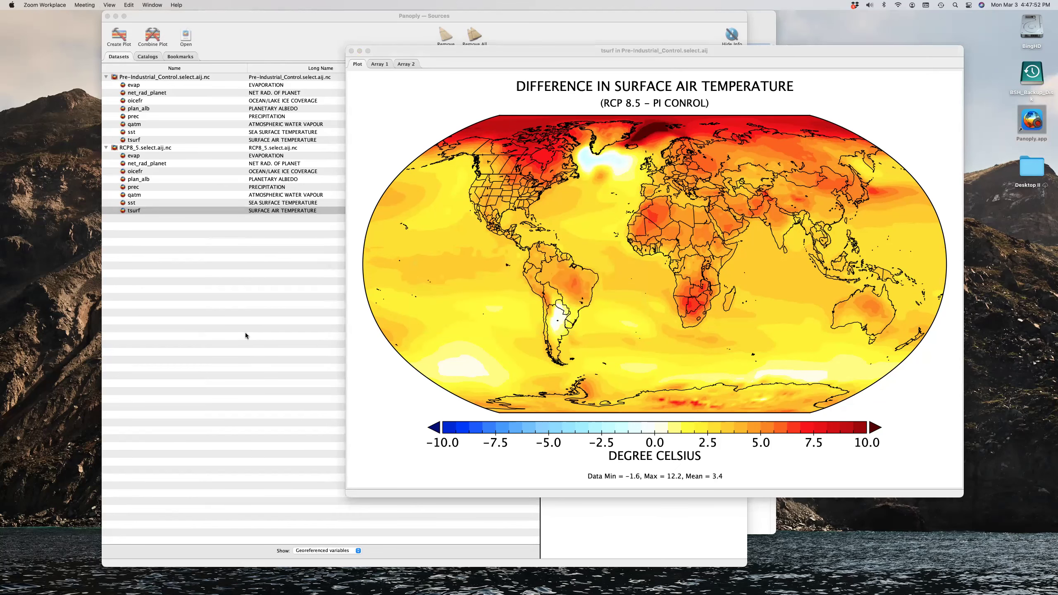